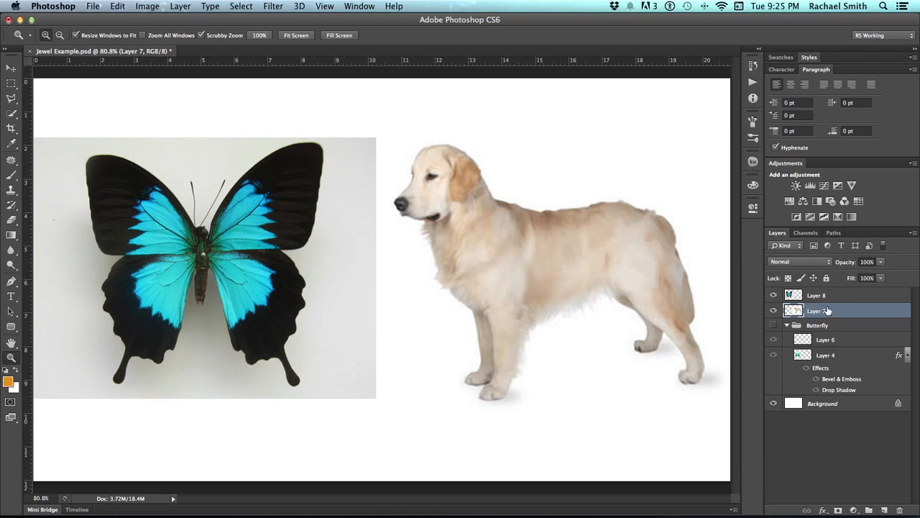
Select the butterfly on Layer 8 with the Quick Selection tool, including its lower body but not the gaps beside it
{"action": "left_click", "coordinate": [831, 302]}
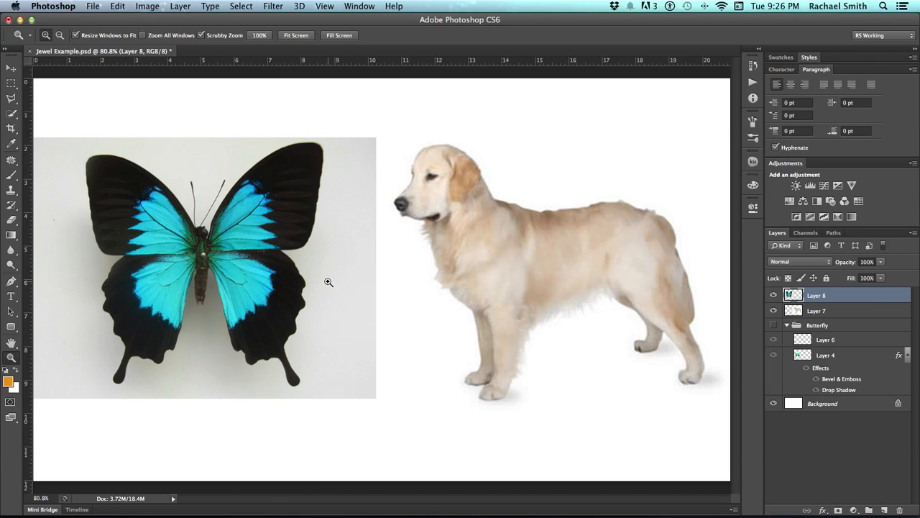
{"action": "key", "text": "w"}
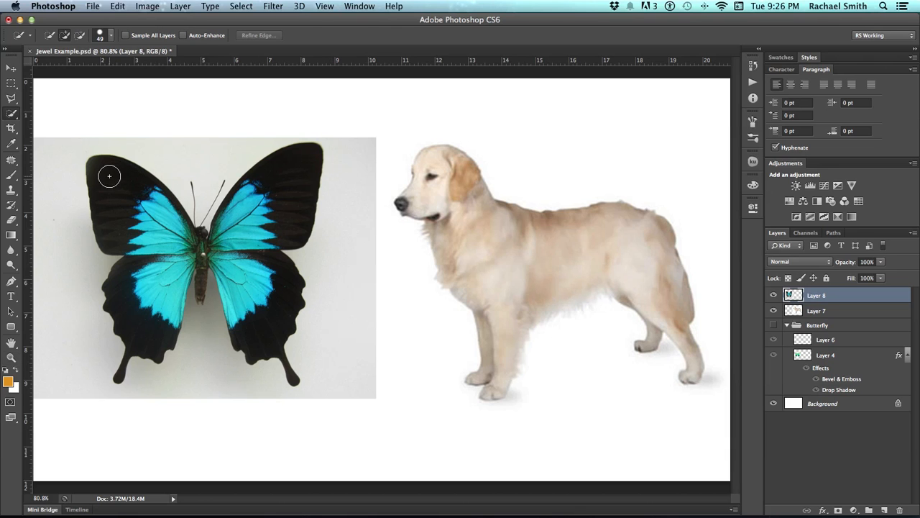
{"action": "mouse_move", "coordinate": [105, 170]}
{"action": "left_mouse_down"}
{"action": "mouse_move", "coordinate": [163, 244]}
{"action": "mouse_move", "coordinate": [151, 283]}
{"action": "mouse_move", "coordinate": [132, 289]}
{"action": "mouse_move", "coordinate": [248, 230]}
{"action": "mouse_move", "coordinate": [259, 195]}
{"action": "mouse_move", "coordinate": [278, 181]}
{"action": "mouse_move", "coordinate": [224, 254]}
{"action": "mouse_move", "coordinate": [234, 310]}
{"action": "mouse_move", "coordinate": [261, 333]}
{"action": "mouse_move", "coordinate": [206, 318]}
{"action": "mouse_move", "coordinate": [207, 307]}
{"action": "mouse_move", "coordinate": [212, 336]}
{"action": "mouse_move", "coordinate": [202, 284]}
{"action": "left_mouse_up"}
{"action": "left_click", "coordinate": [213, 333], "text": "alt"}
{"action": "left_click", "coordinate": [199, 273], "text": "alt"}
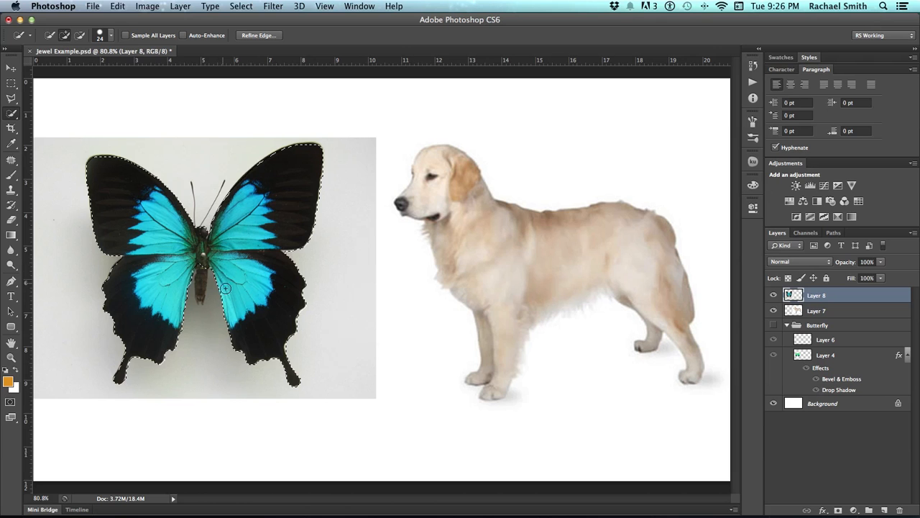
{"action": "left_click", "coordinate": [199, 294]}
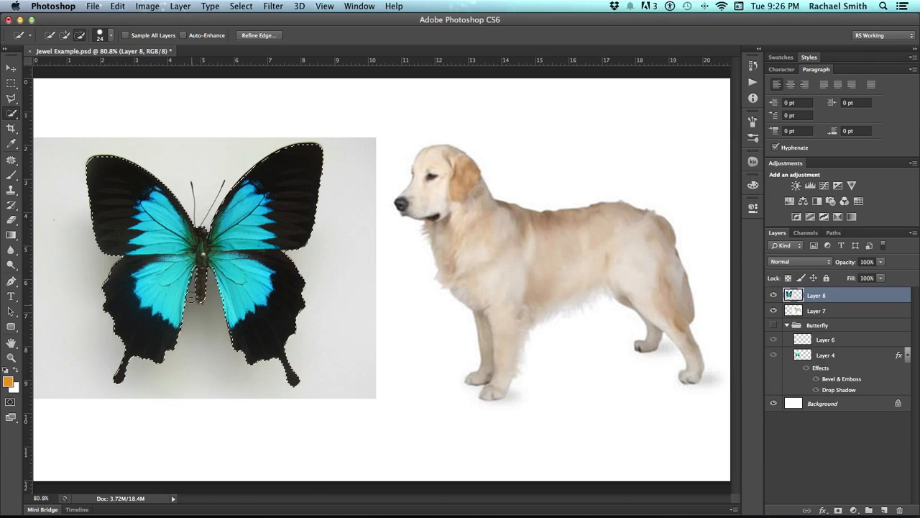
Add the missed strip along the top edge of the upper right wing to the selection with the Lasso tool
{"action": "key", "text": "z"}
{"action": "left_click", "coordinate": [232, 236]}
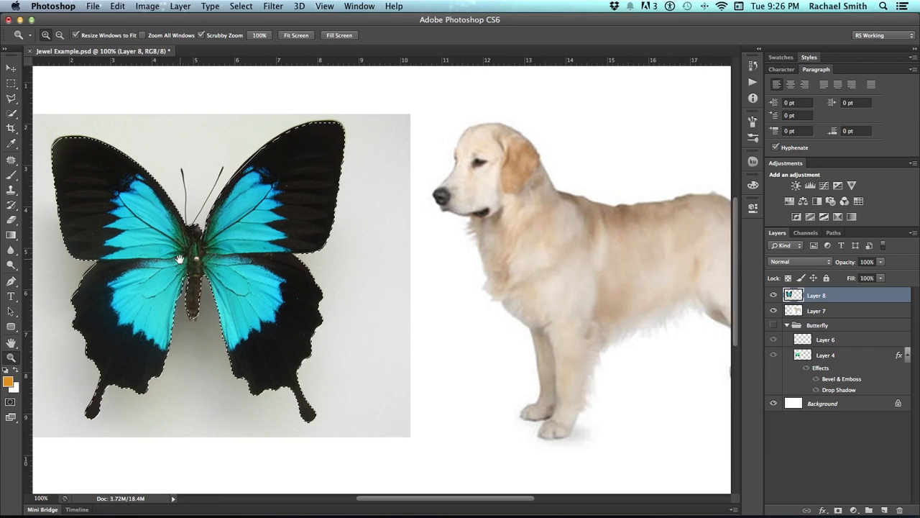
{"action": "left_click_drag", "start_coordinate": [179, 259], "coordinate": [206, 240]}
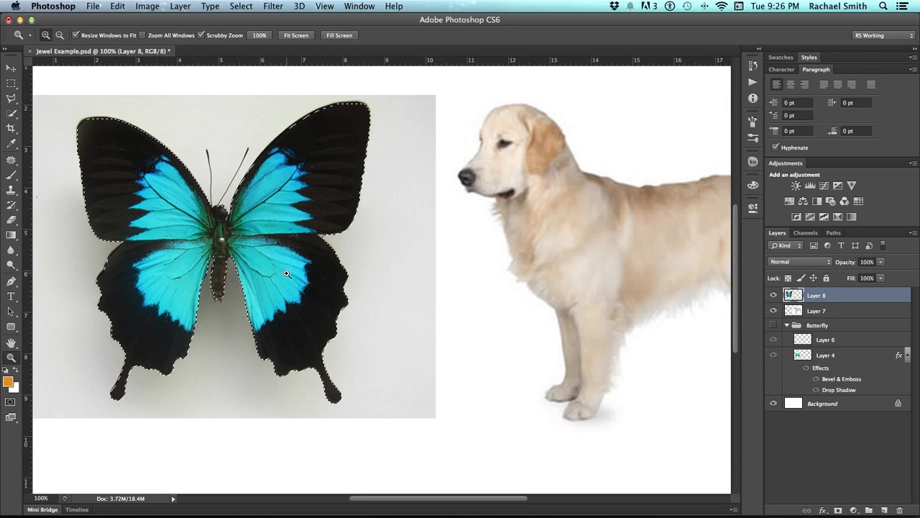
{"action": "left_click", "coordinate": [240, 257]}
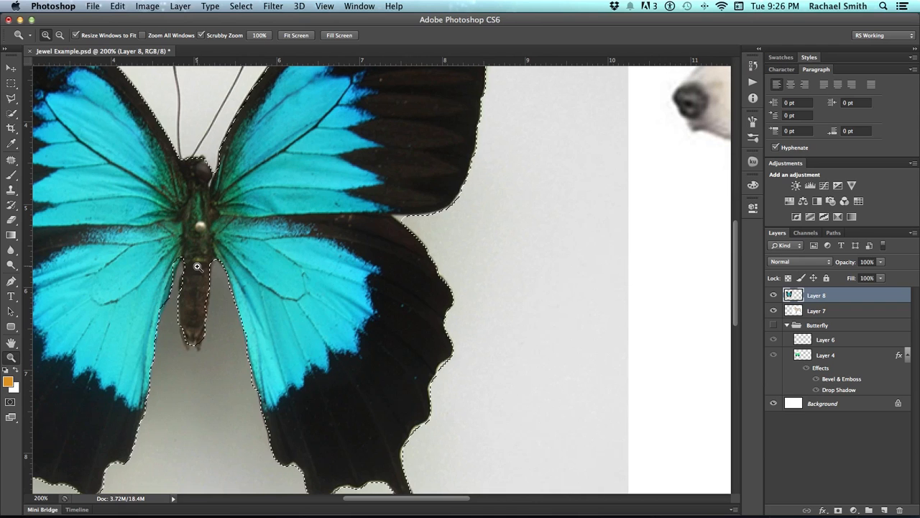
{"action": "left_click", "coordinate": [11, 98]}
{"action": "left_click", "coordinate": [57, 95]}
{"action": "key", "text": "shift"}
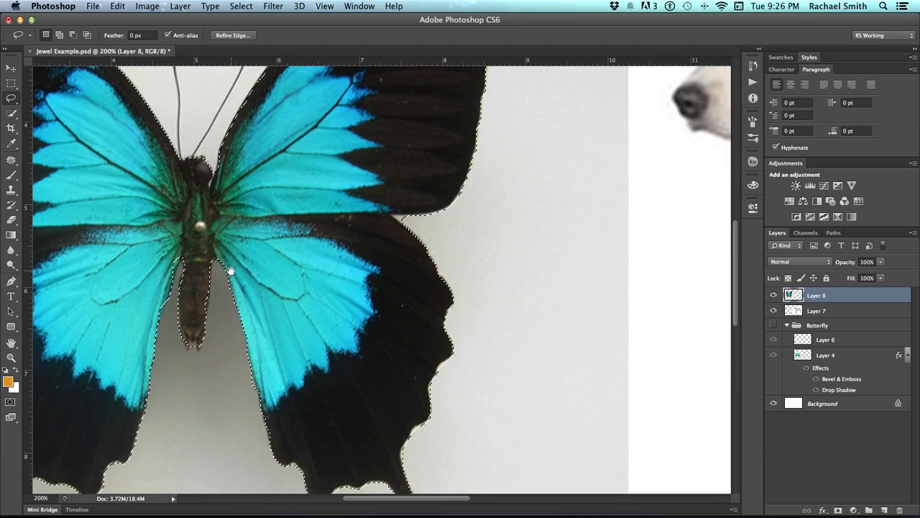
{"action": "left_click_drag", "start_coordinate": [230, 267], "coordinate": [194, 386]}
{"action": "key", "text": "alt"}
{"action": "left_click_drag", "start_coordinate": [371, 353], "coordinate": [336, 416]}
{"action": "key", "text": "shift"}
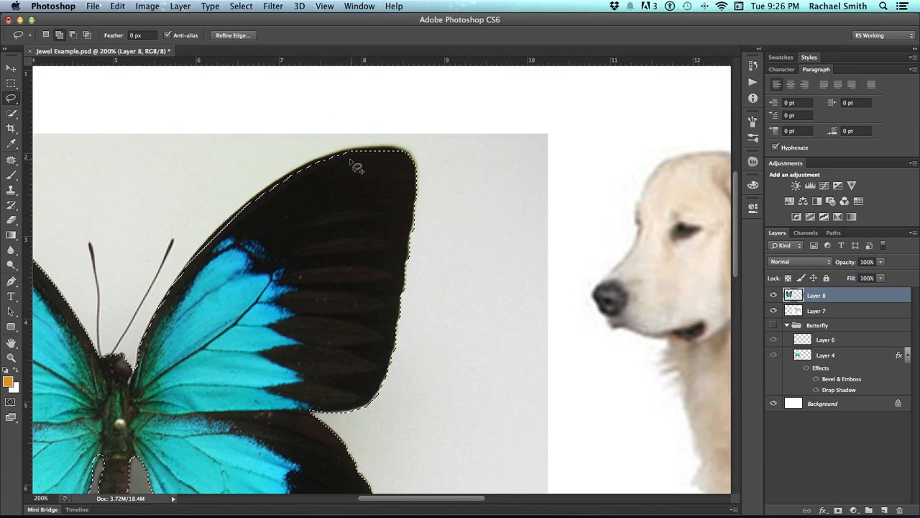
{"action": "left_click_drag", "start_coordinate": [404, 155], "coordinate": [389, 176]}
{"action": "left_click_drag", "start_coordinate": [328, 214], "coordinate": [407, 142]}
Touch up the selection around the notch between the left wings with the Lasso tool, undoing a stray stroke
{"action": "left_click_drag", "start_coordinate": [287, 256], "coordinate": [384, 230]}
{"action": "left_click_drag", "start_coordinate": [285, 215], "coordinate": [362, 232]}
{"action": "left_click_drag", "start_coordinate": [221, 341], "coordinate": [240, 216]}
{"action": "key", "text": "shift"}
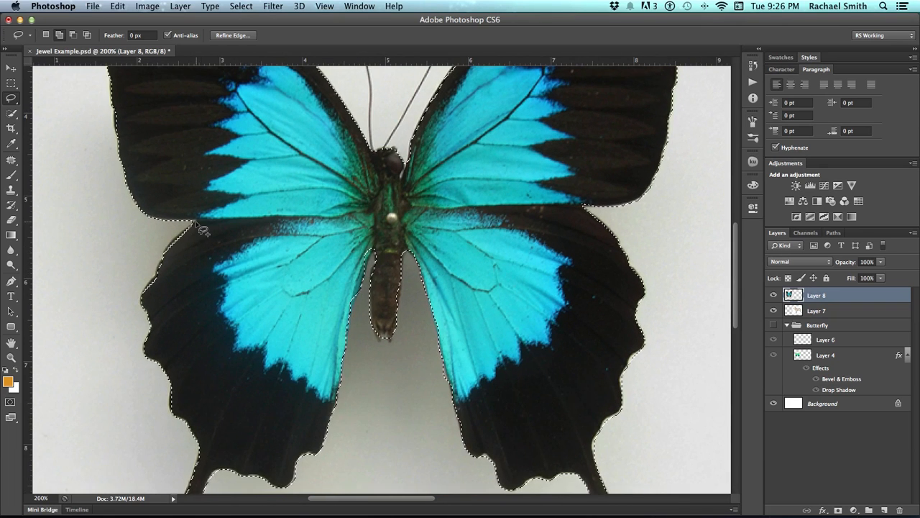
{"action": "left_click_drag", "start_coordinate": [218, 269], "coordinate": [202, 231]}
{"action": "mouse_move", "coordinate": [185, 287]}
{"action": "left_mouse_down"}
{"action": "mouse_move", "coordinate": [195, 246]}
{"action": "mouse_move", "coordinate": [154, 243]}
{"action": "mouse_move", "coordinate": [153, 274]}
{"action": "left_mouse_up"}
{"action": "key", "text": "shift"}
{"action": "key", "text": "super+z"}
{"action": "key", "text": "shift"}
{"action": "left_click_drag", "start_coordinate": [286, 304], "coordinate": [241, 241]}
{"action": "left_click_drag", "start_coordinate": [316, 309], "coordinate": [242, 409]}
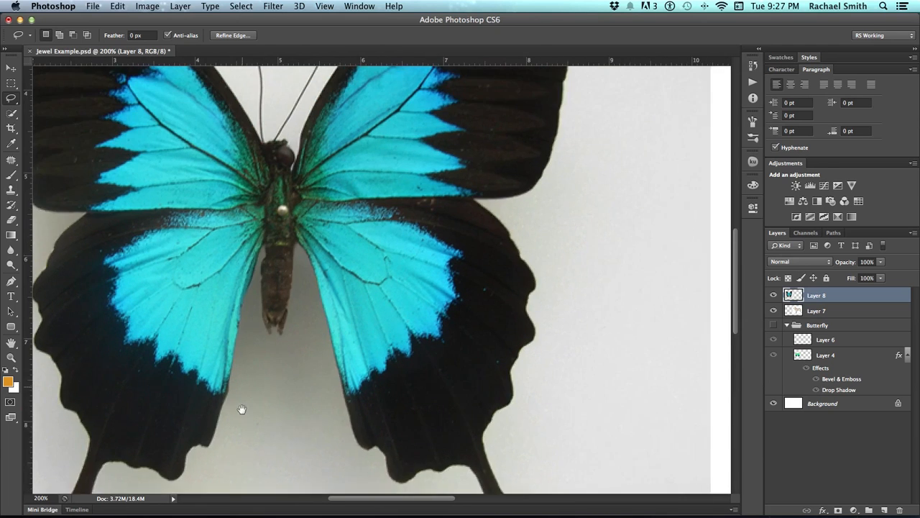
Open Refine Edge for the butterfly selection and set Smooth to 39
{"action": "scroll", "coordinate": [242, 409], "scroll_direction": "up", "scroll_amount": 10}
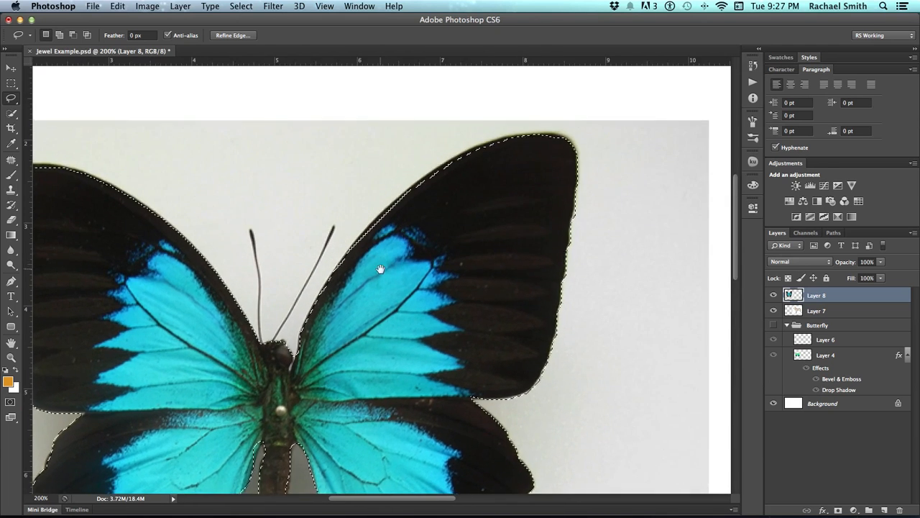
{"action": "left_click_drag", "start_coordinate": [380, 269], "coordinate": [385, 234]}
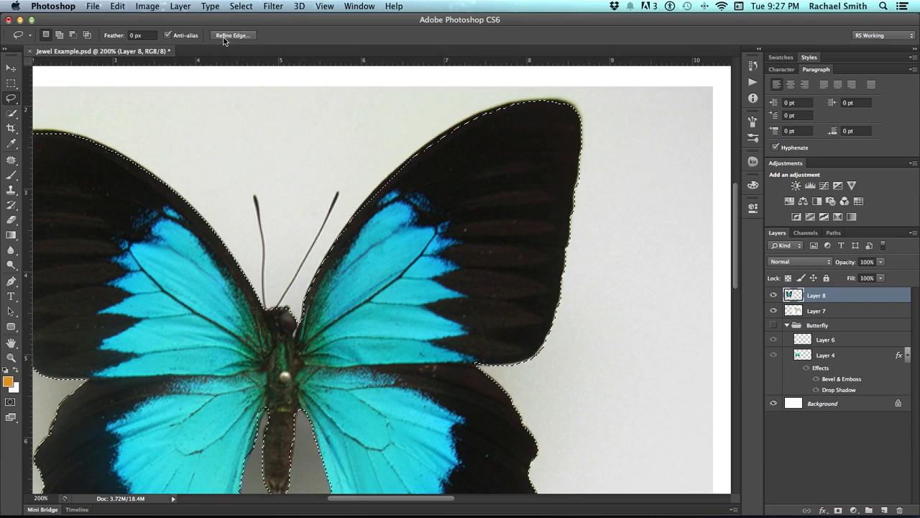
{"action": "key", "text": "w"}
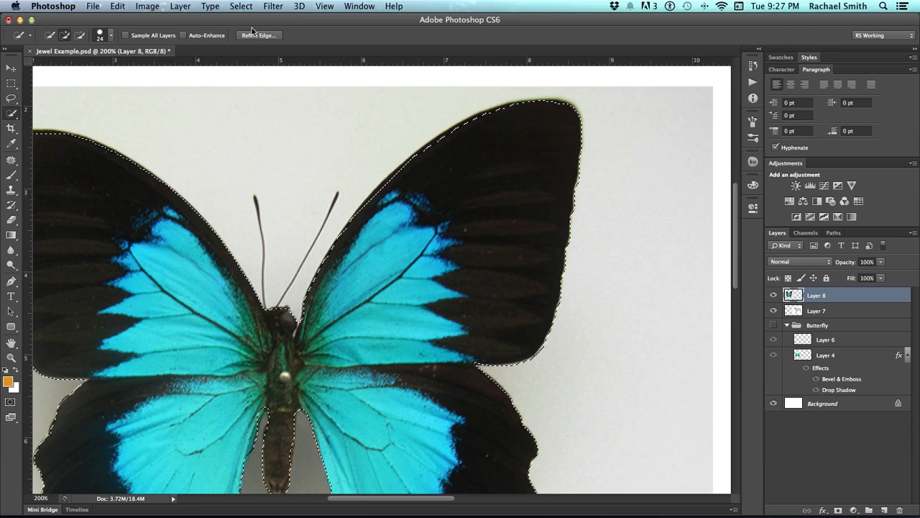
{"action": "left_click", "coordinate": [265, 37]}
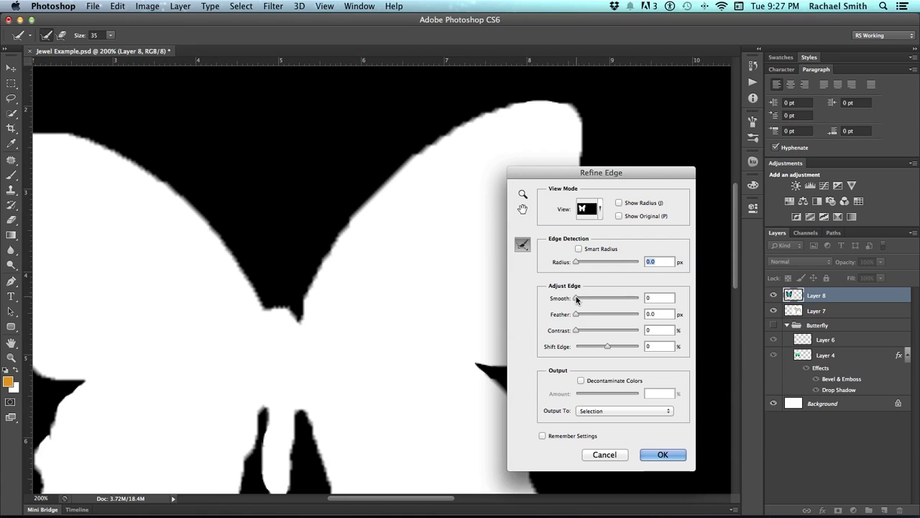
{"action": "left_click_drag", "start_coordinate": [590, 300], "coordinate": [596, 301]}
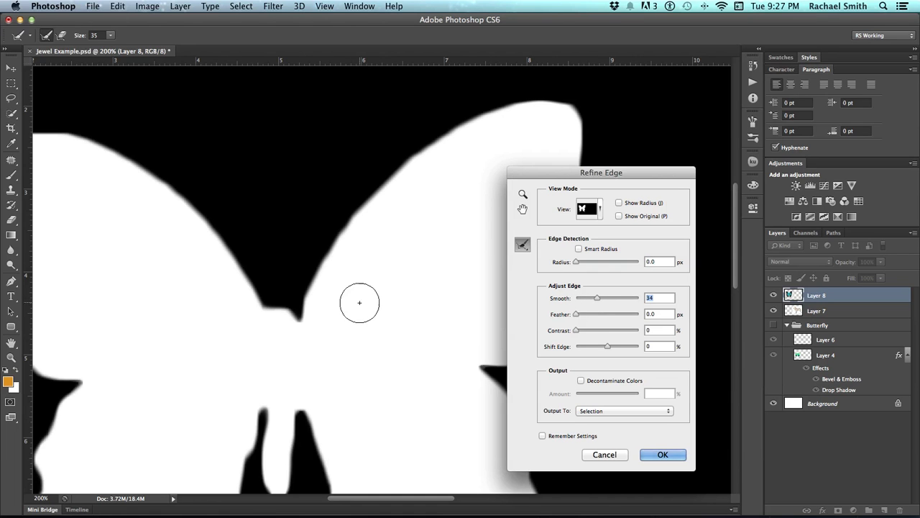
{"action": "scroll", "coordinate": [352, 300], "scroll_direction": "down", "scroll_amount": 3}
{"action": "scroll", "coordinate": [350, 294], "scroll_direction": "down", "scroll_amount": 3}
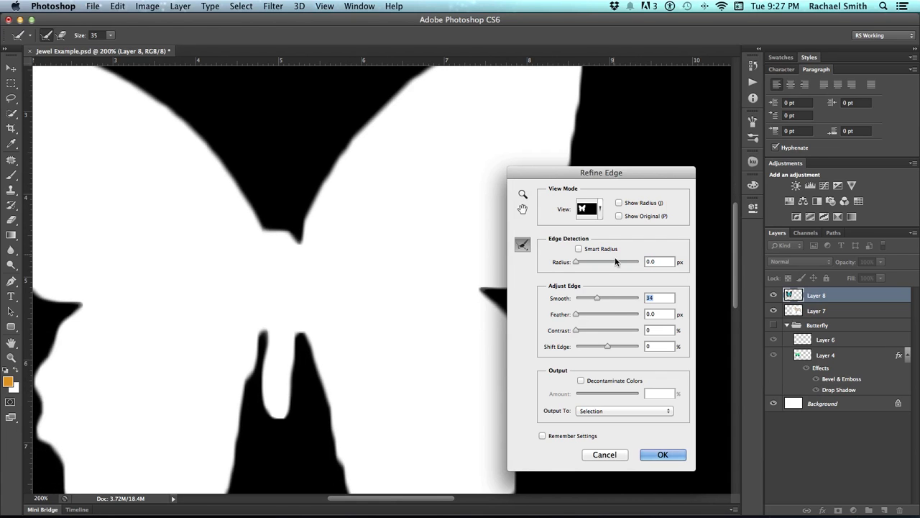
{"action": "left_click_drag", "start_coordinate": [598, 298], "coordinate": [600, 297]}
Set the edge Contrast to 40% and Shift Edge to -20%, and apply the refinement to the selection
{"action": "left_click_drag", "start_coordinate": [575, 330], "coordinate": [600, 332]}
{"action": "scroll", "coordinate": [453, 292], "scroll_direction": "down", "scroll_amount": 5}
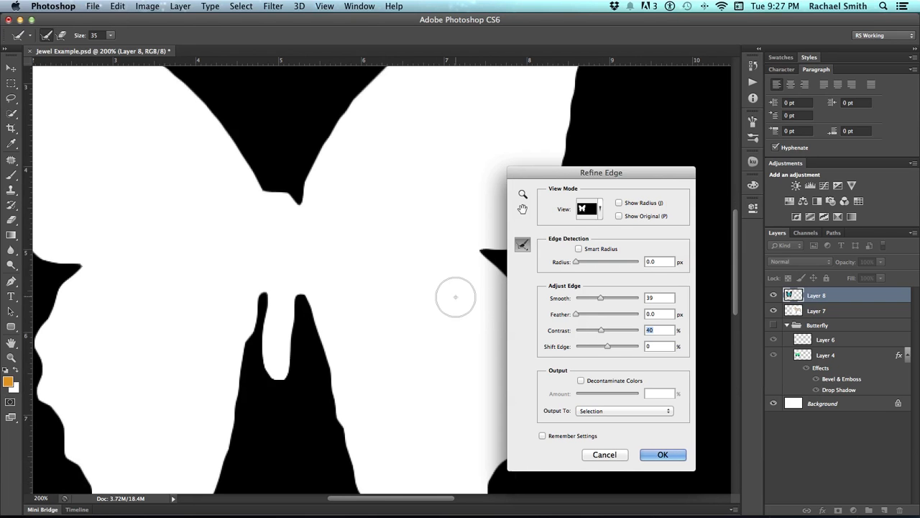
{"action": "scroll", "coordinate": [453, 291], "scroll_direction": "down", "scroll_amount": 3}
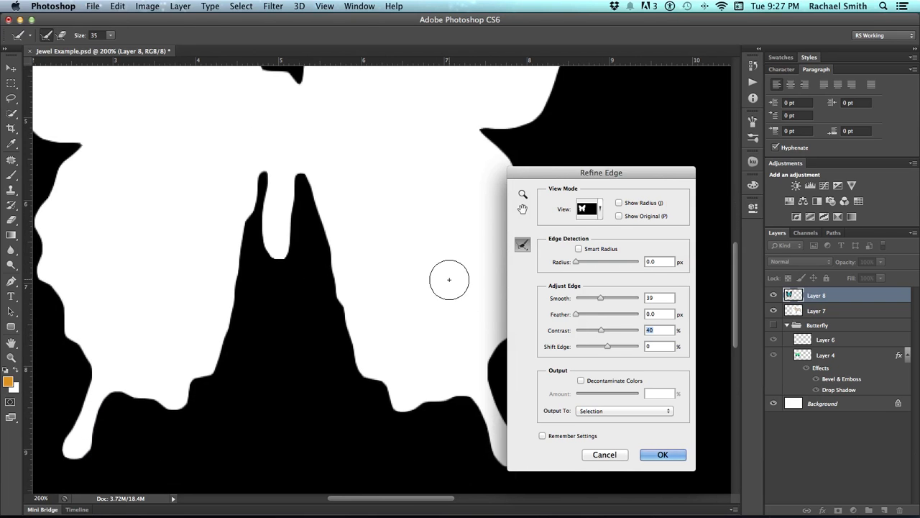
{"action": "scroll", "coordinate": [449, 284], "scroll_direction": "up", "scroll_amount": 6}
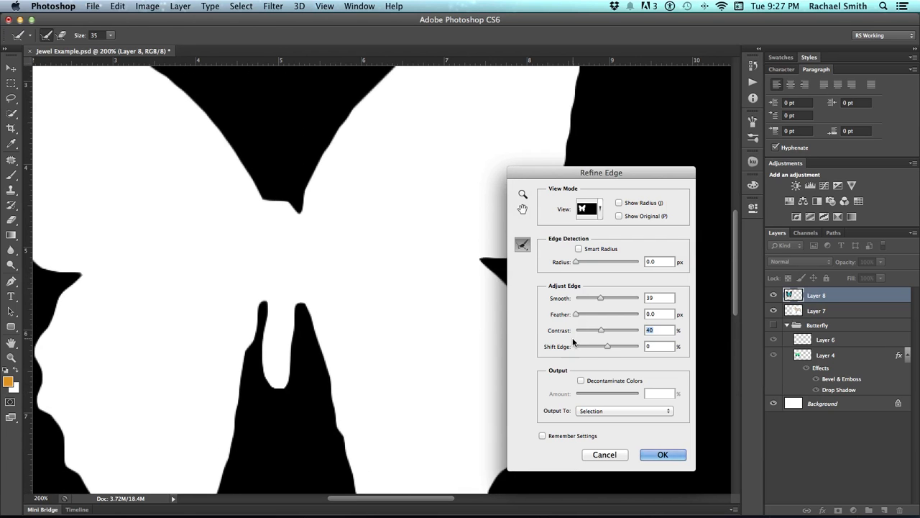
{"action": "mouse_move", "coordinate": [608, 346]}
{"action": "left_mouse_down"}
{"action": "mouse_move", "coordinate": [598, 347]}
{"action": "mouse_move", "coordinate": [620, 349]}
{"action": "mouse_move", "coordinate": [601, 348]}
{"action": "left_mouse_up"}
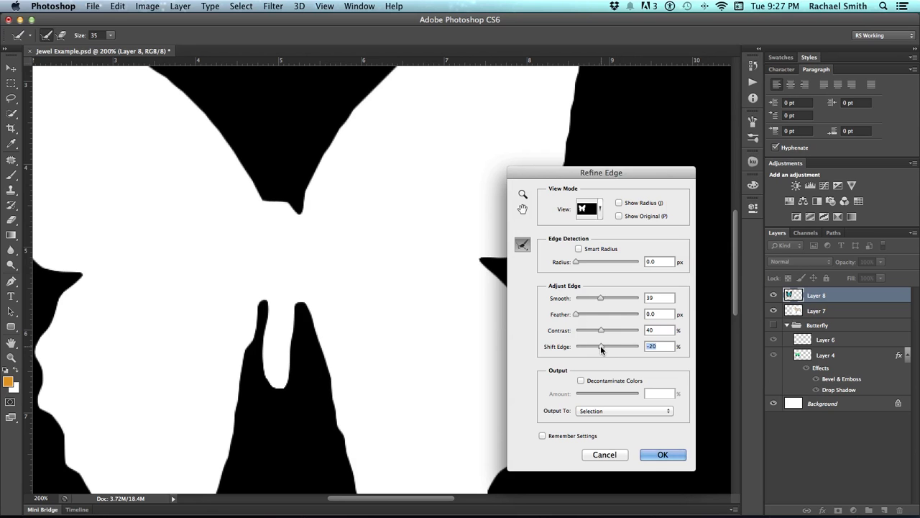
{"action": "left_click", "coordinate": [654, 455]}
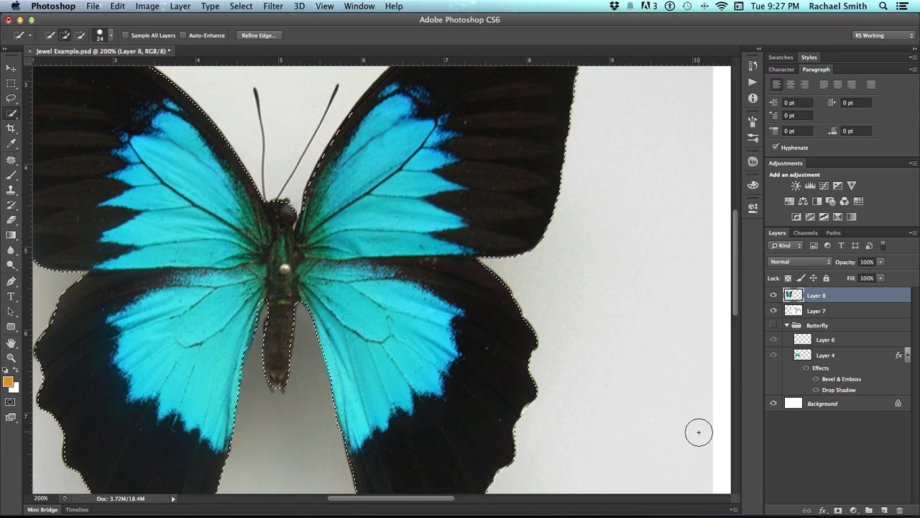
Hide the butterfly photo on Layer 8 and add a new empty layer above it
{"action": "key", "text": "super+0"}
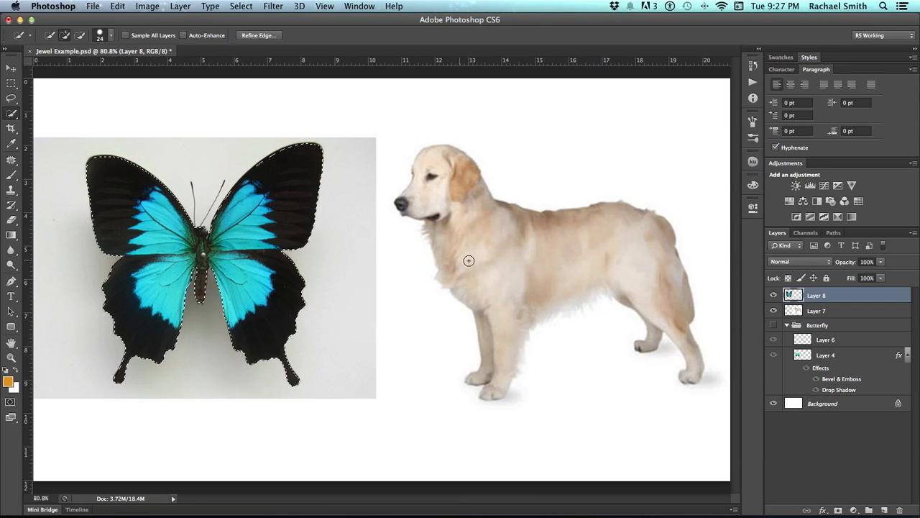
{"action": "left_click", "coordinate": [774, 294]}
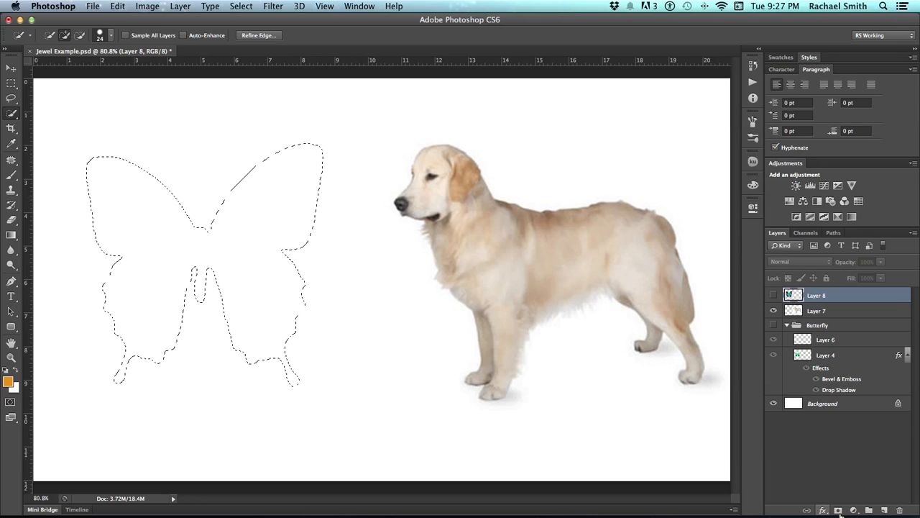
{"action": "left_click", "coordinate": [884, 510]}
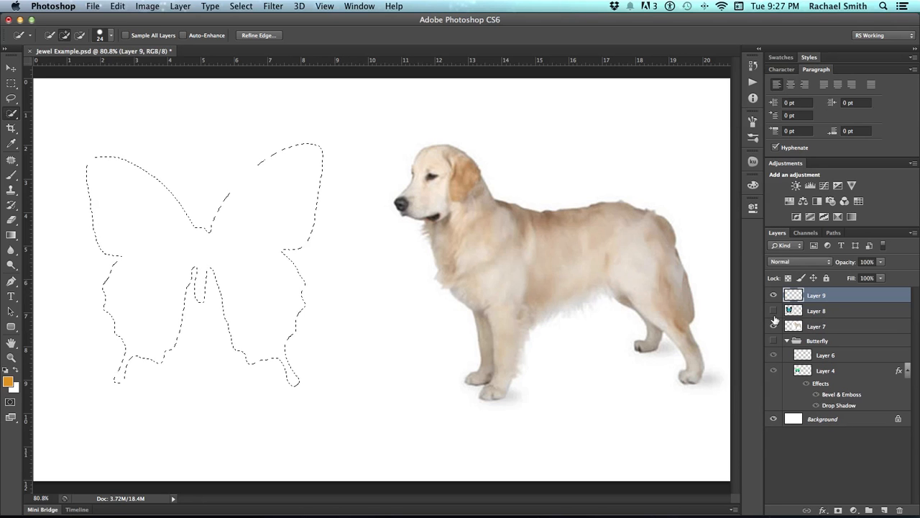
Fill the butterfly selection with the orange foreground colour on the new layer and deselect it
{"action": "key", "text": "alt"}
{"action": "key", "text": "alt"}
{"action": "key", "text": "alt+BackSpace"}
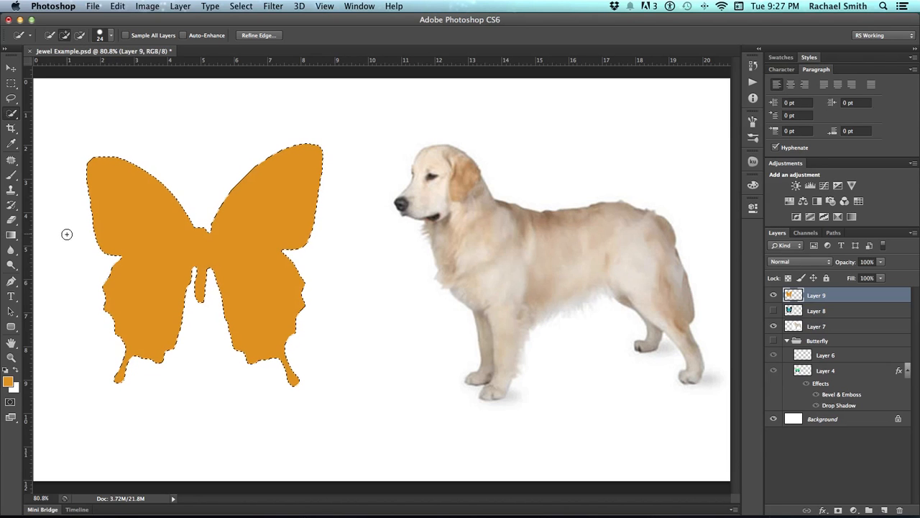
{"action": "key", "text": "ctrl+d"}
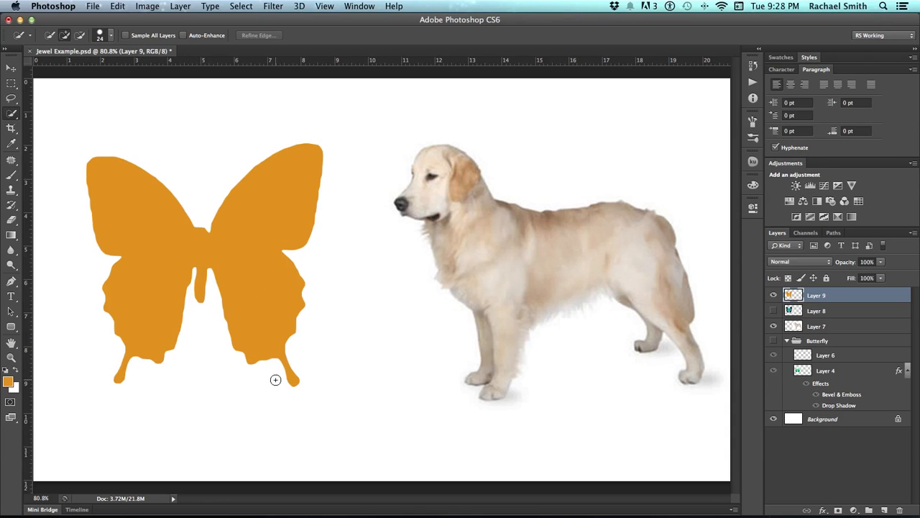
{"action": "key", "text": "m"}
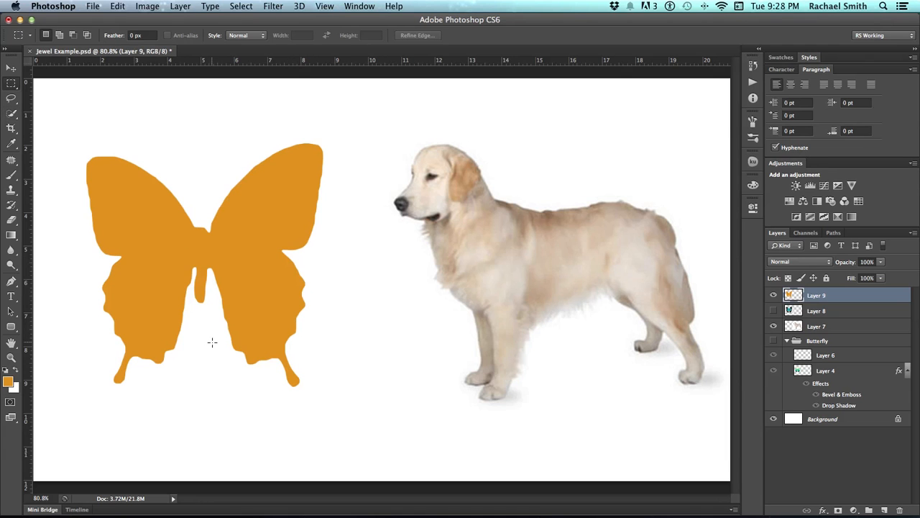
{"action": "left_click_drag", "start_coordinate": [193, 103], "coordinate": [264, 320]}
{"action": "key", "text": "super+d"}
Delete the right half of the orange butterfly with a rectangular marquee starting at the body's centre line, and deselect
{"action": "left_click", "coordinate": [11, 84]}
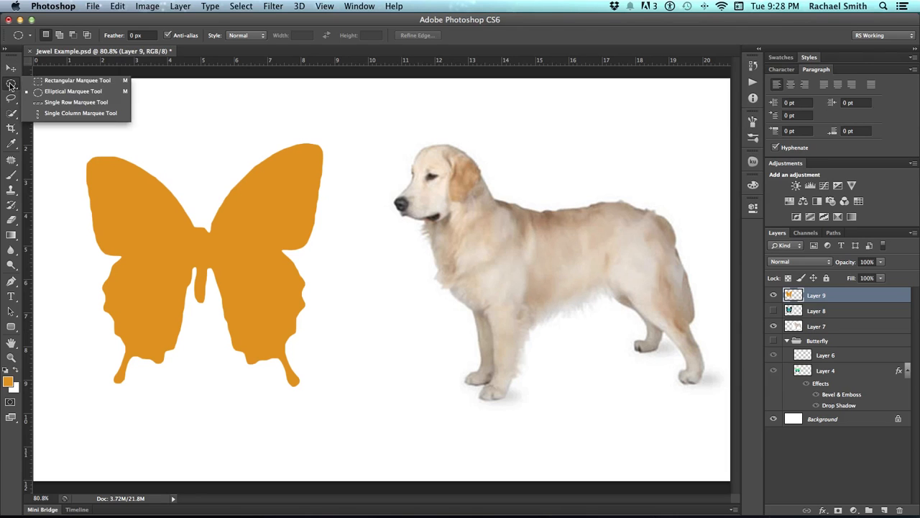
{"action": "left_click", "coordinate": [68, 80]}
{"action": "left_click_drag", "start_coordinate": [202, 134], "coordinate": [344, 414]}
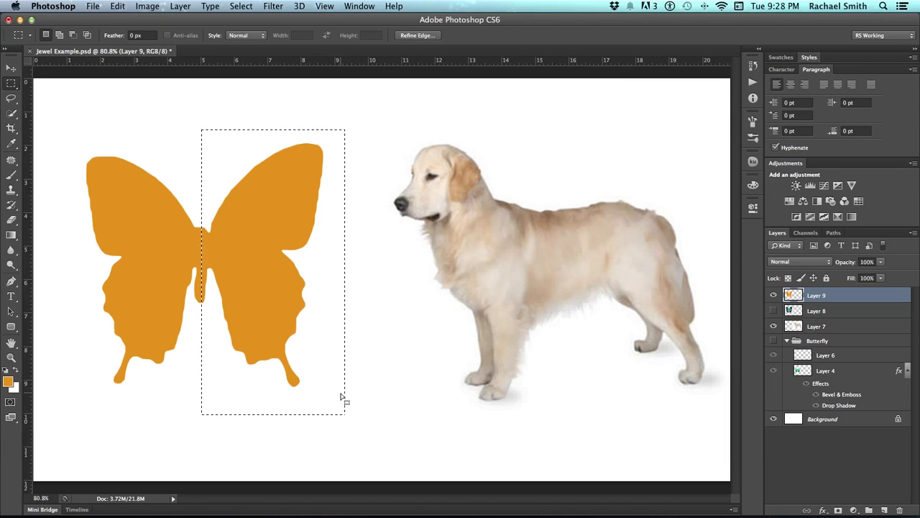
{"action": "key", "text": "Delete"}
{"action": "key", "text": "super+d"}
Smooth the outer left edge of the upper wing by filling a lasso selection along it with orange, and deselect
{"action": "key", "text": "z"}
{"action": "left_click", "coordinate": [148, 345]}
{"action": "left_click_drag", "start_coordinate": [182, 343], "coordinate": [210, 368]}
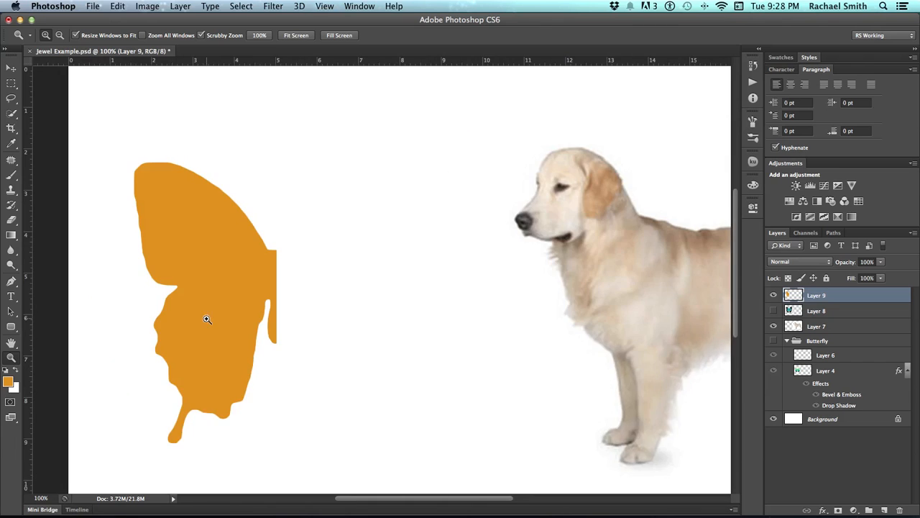
{"action": "left_click", "coordinate": [207, 320]}
{"action": "left_click_drag", "start_coordinate": [213, 317], "coordinate": [255, 234]}
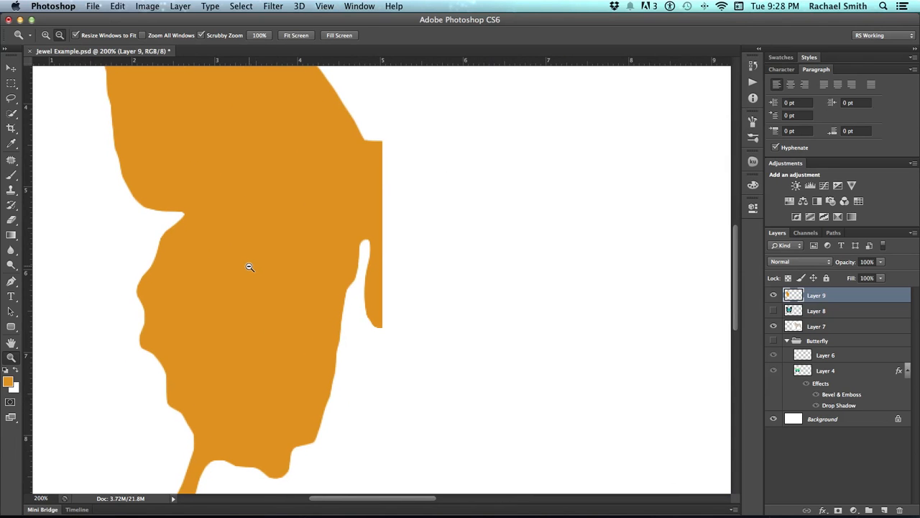
{"action": "left_click", "coordinate": [250, 265], "text": "alt"}
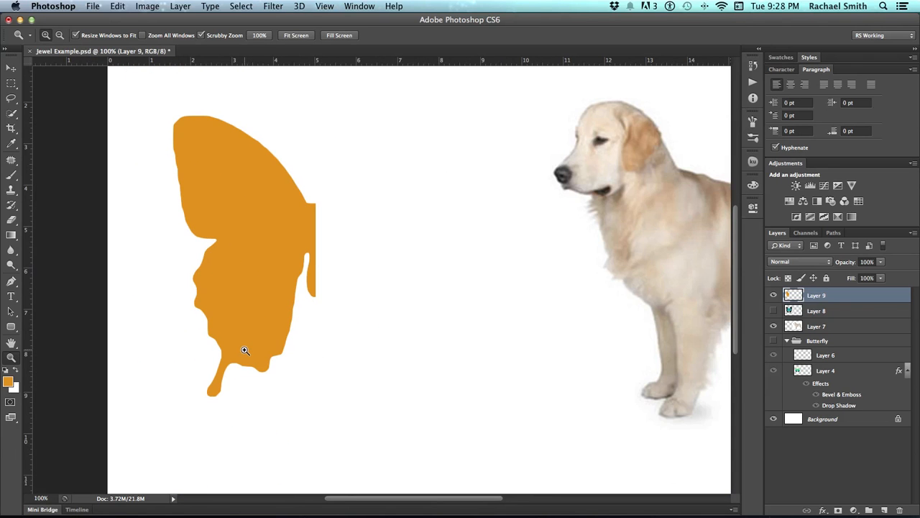
{"action": "left_click", "coordinate": [222, 271]}
{"action": "left_click_drag", "start_coordinate": [187, 220], "coordinate": [197, 337]}
{"action": "key", "text": "l"}
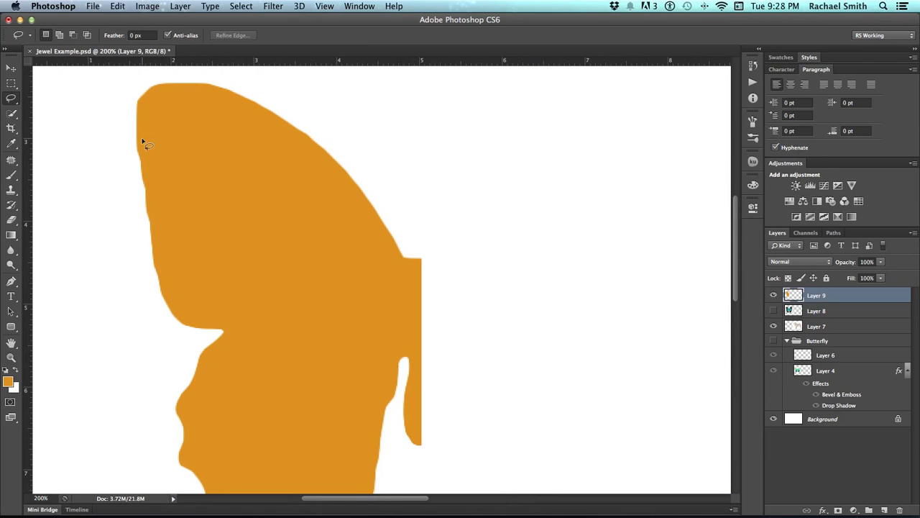
{"action": "left_click_drag", "start_coordinate": [150, 256], "coordinate": [156, 280]}
{"action": "mouse_move", "coordinate": [224, 237]}
{"action": "left_mouse_down"}
{"action": "mouse_move", "coordinate": [219, 156]}
{"action": "mouse_move", "coordinate": [158, 132]}
{"action": "left_mouse_up"}
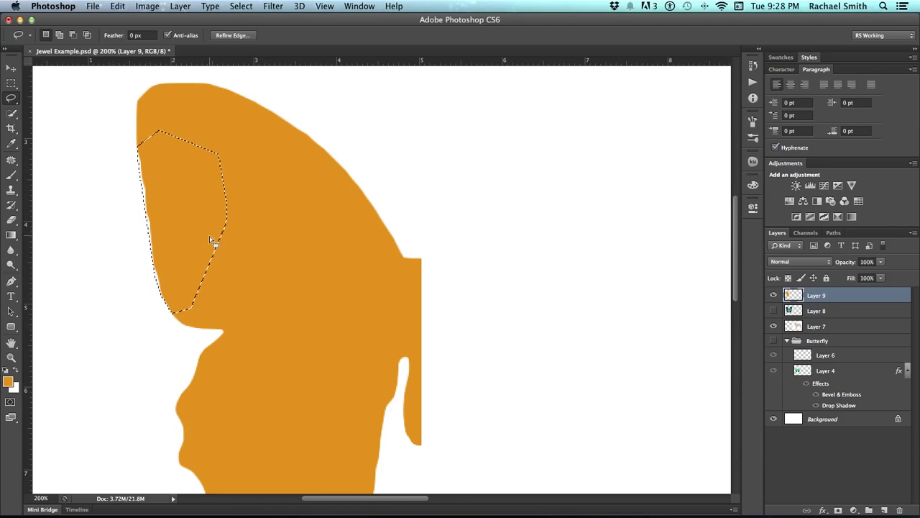
{"action": "key", "text": "ctrl+d"}
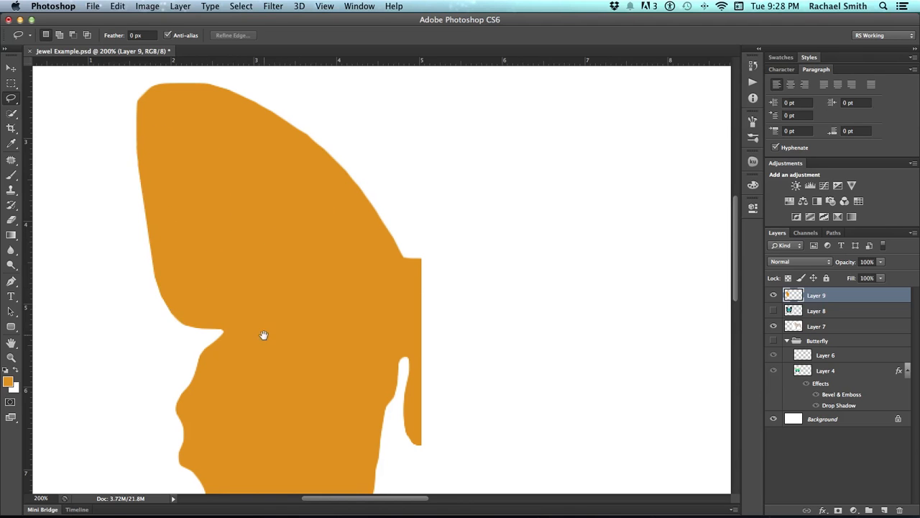
Trim the bump off the lower wing's inner edge beside the body with a lasso selection, and deselect
{"action": "left_click_drag", "start_coordinate": [263, 332], "coordinate": [273, 195]}
{"action": "mouse_move", "coordinate": [345, 230]}
{"action": "left_mouse_down"}
{"action": "mouse_move", "coordinate": [318, 193]}
{"action": "mouse_move", "coordinate": [304, 261]}
{"action": "left_mouse_up"}
{"action": "key", "text": "ctrl+r"}
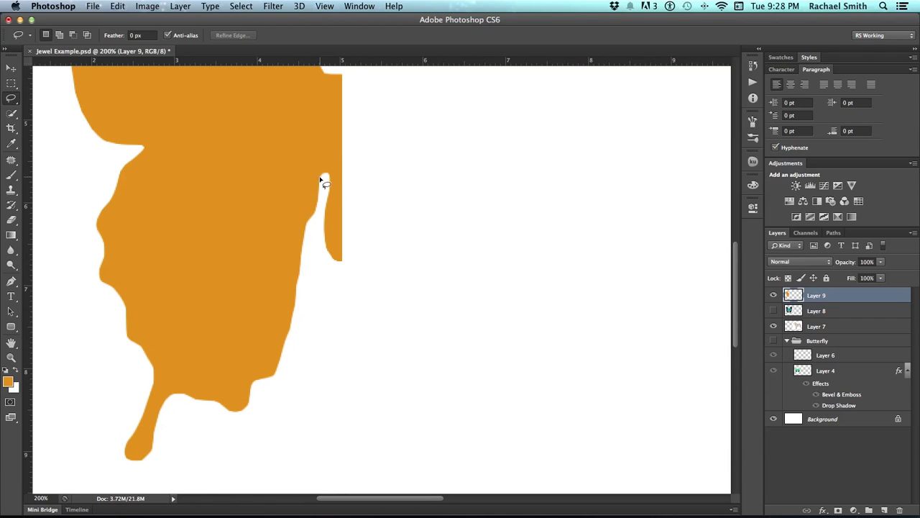
{"action": "left_click_drag", "start_coordinate": [316, 189], "coordinate": [307, 212]}
{"action": "key", "text": "alt+BackSpace"}
{"action": "key", "text": "ctrl+d"}
{"action": "key", "text": "Delete"}
{"action": "key", "text": "super+d"}
Round the lower wing's bottom inner corner by filling an elliptical selection with orange, and deselect
{"action": "left_click", "coordinate": [11, 105]}
{"action": "left_click_drag", "start_coordinate": [10, 84], "coordinate": [44, 91]}
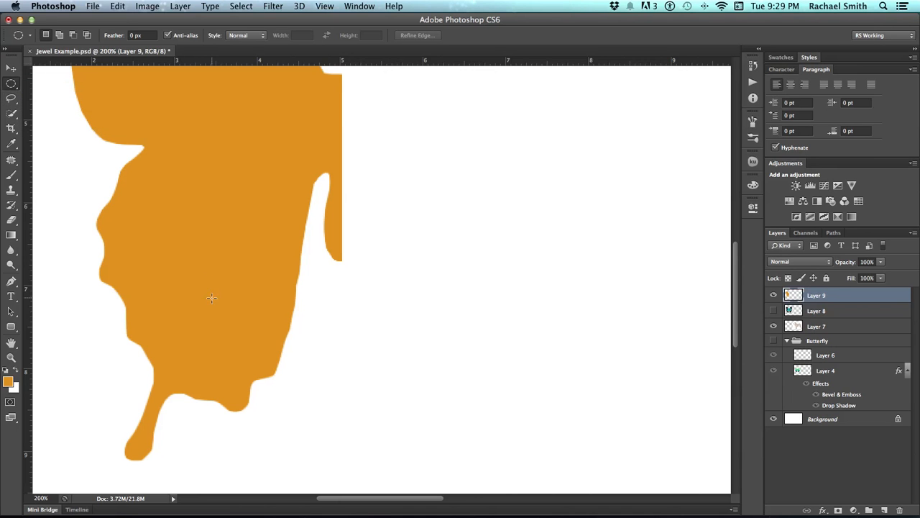
{"action": "left_click_drag", "start_coordinate": [247, 317], "coordinate": [289, 378]}
{"action": "mouse_move", "coordinate": [287, 384]}
{"action": "left_mouse_down"}
{"action": "mouse_move", "coordinate": [287, 372]}
{"action": "mouse_move", "coordinate": [287, 381]}
{"action": "left_mouse_up"}
{"action": "key", "text": "alt+BackSpace"}
{"action": "key", "text": "super+d"}
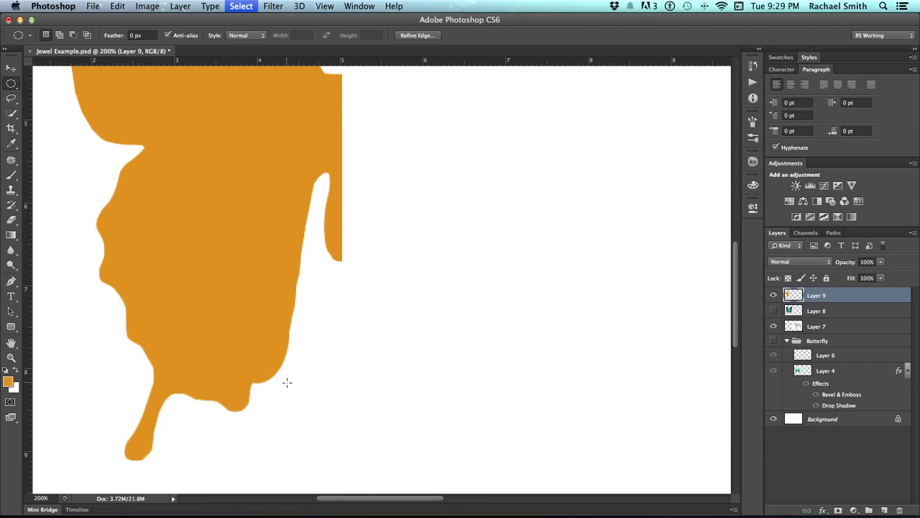
Round the small lobe on the lower wing's bottom edge with an orange-filled elliptical selection, and deselect
{"action": "left_click_drag", "start_coordinate": [260, 332], "coordinate": [353, 374]}
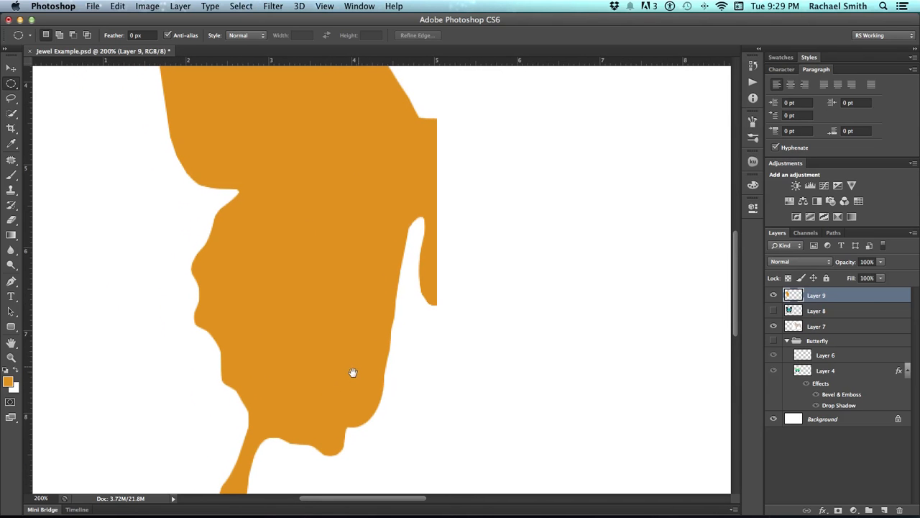
{"action": "left_click_drag", "start_coordinate": [309, 414], "coordinate": [347, 457]}
{"action": "key", "text": "alt+BackSpace"}
{"action": "key", "text": "super+d"}
Cut two rounded notches out of the lower wing's outer scalloped edge with elliptical selections, and deselect
{"action": "scroll", "coordinate": [271, 368], "scroll_direction": "left", "scroll_amount": 3}
{"action": "scroll", "coordinate": [271, 368], "scroll_direction": "up", "scroll_amount": 2}
{"action": "left_click_drag", "start_coordinate": [238, 348], "coordinate": [264, 420]}
{"action": "key", "text": "Delete"}
{"action": "key", "text": "super+d"}
{"action": "left_click_drag", "start_coordinate": [191, 291], "coordinate": [245, 342]}
{"action": "key", "text": "super+d"}
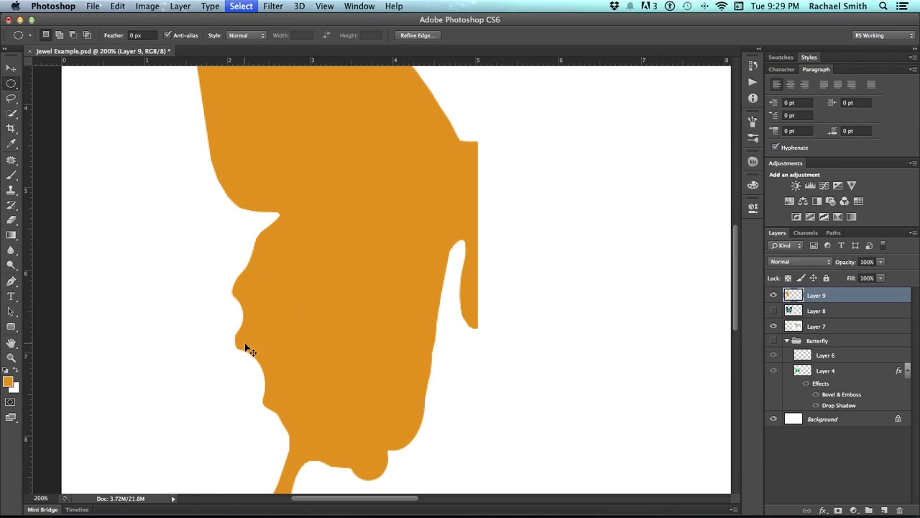
{"action": "left_click_drag", "start_coordinate": [347, 312], "coordinate": [326, 302]}
{"action": "key", "text": "z"}
{"action": "left_click", "coordinate": [326, 302], "text": "alt"}
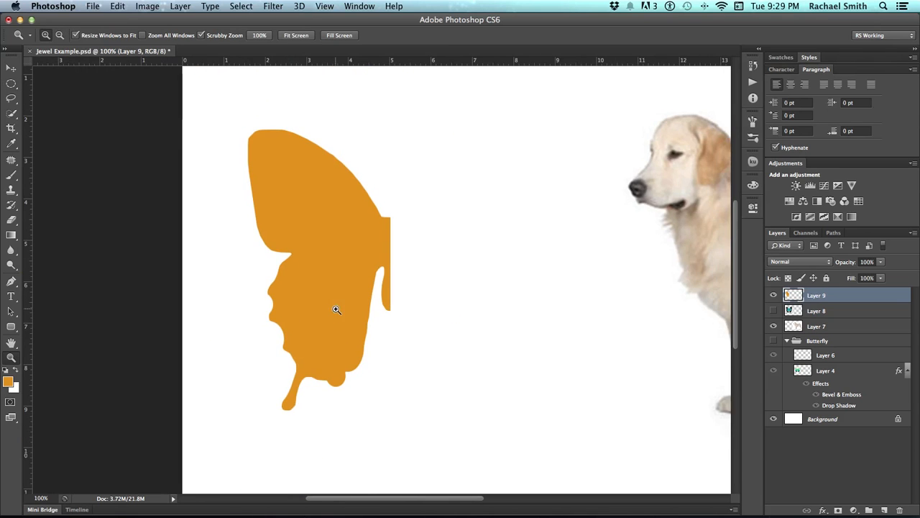
{"action": "left_click", "coordinate": [297, 293]}
{"action": "key", "text": "m"}
{"action": "left_click_drag", "start_coordinate": [272, 245], "coordinate": [289, 269]}
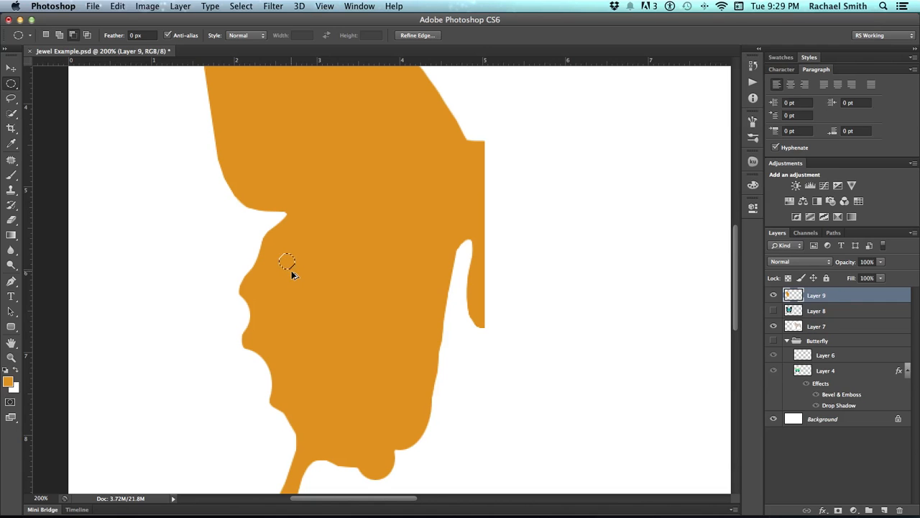
{"action": "key", "text": "super+alt+shift+n"}
{"action": "key", "text": "s"}
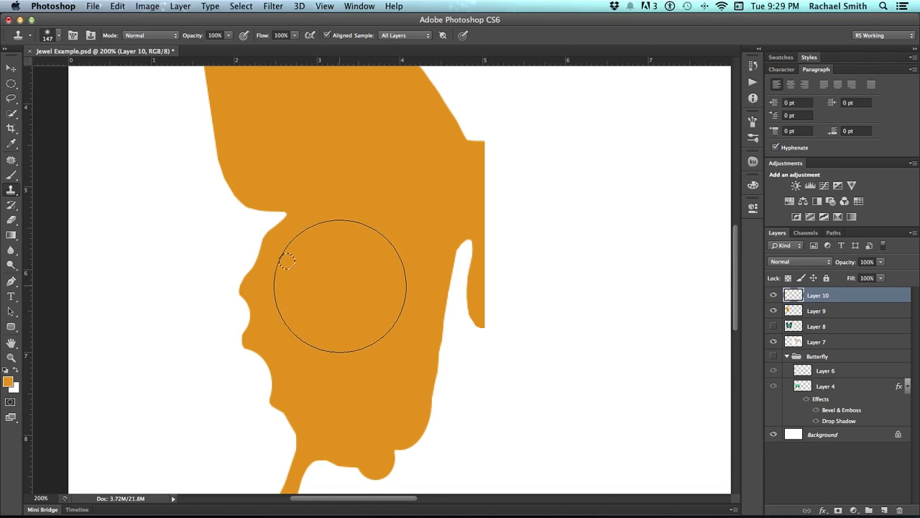
{"action": "key", "text": "super+z"}
{"action": "key", "text": "z"}
{"action": "left_click", "coordinate": [384, 284], "text": "alt"}
{"action": "left_click_drag", "start_coordinate": [384, 284], "coordinate": [309, 307]}
{"action": "left_click", "coordinate": [772, 297]}
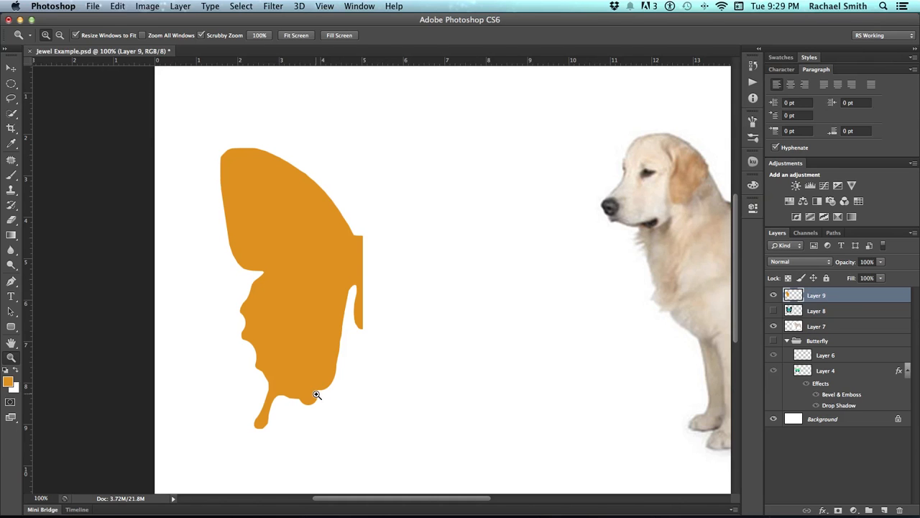
Delete the round lobe on the lower wing's bottom edge with a lasso selection, and deselect
{"action": "key", "text": "m"}
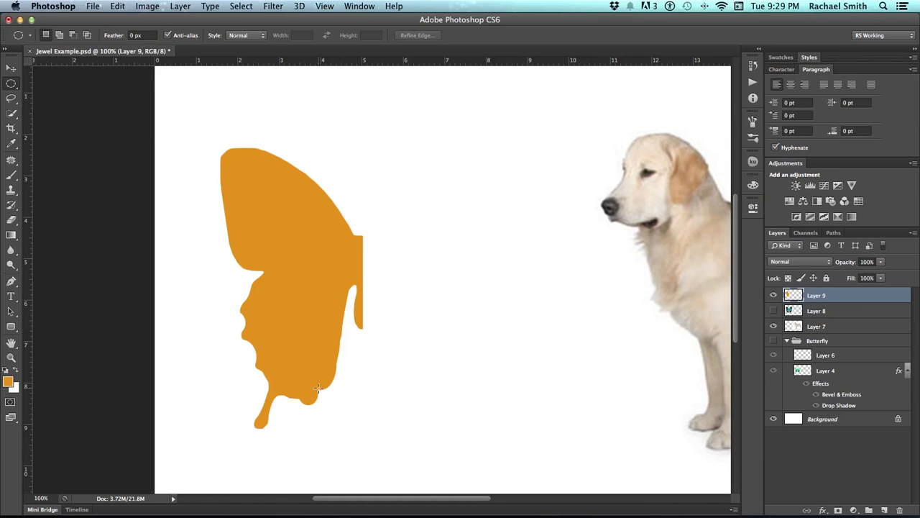
{"action": "key", "text": "z"}
{"action": "left_click", "coordinate": [317, 388]}
{"action": "key", "text": "l"}
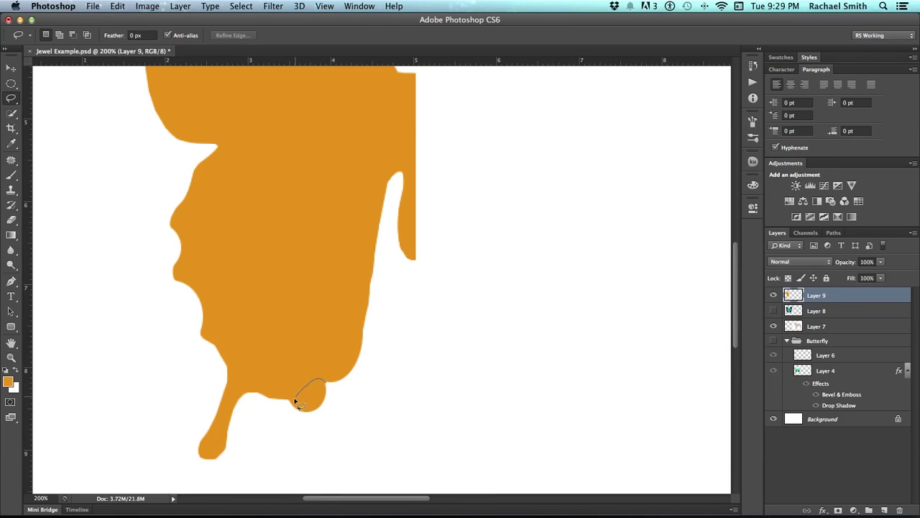
{"action": "mouse_move", "coordinate": [290, 406]}
{"action": "left_mouse_down"}
{"action": "mouse_move", "coordinate": [304, 448]}
{"action": "mouse_move", "coordinate": [327, 383]}
{"action": "left_mouse_up"}
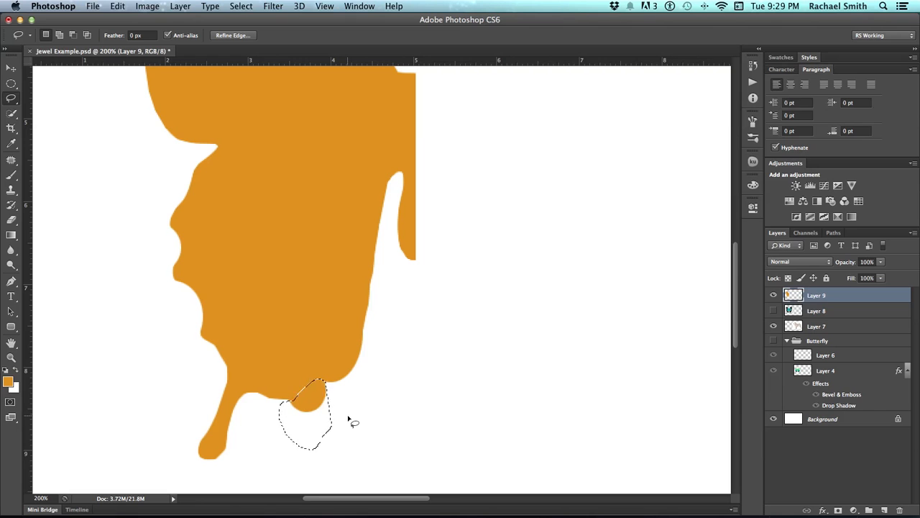
{"action": "key", "text": "Delete"}
{"action": "key", "text": "super+d"}
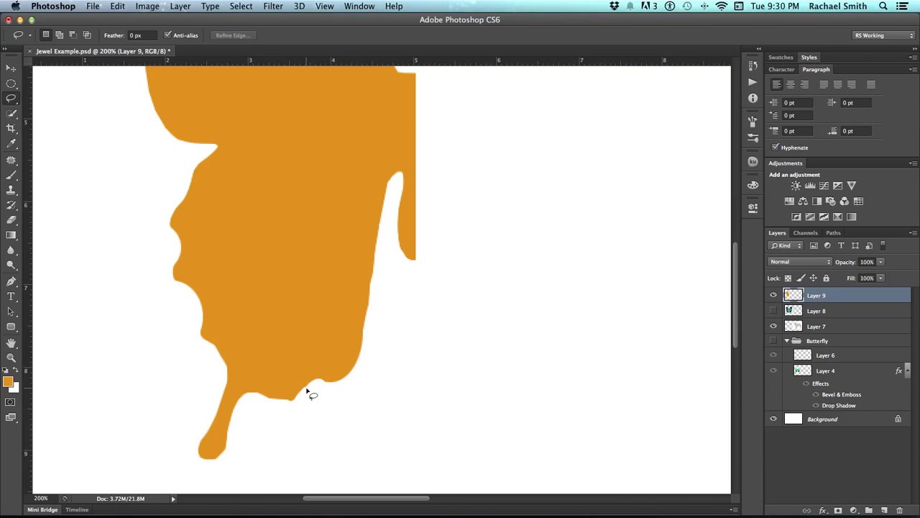
Trim the remaining sharp corner on the lower wing's bottom edge with another lasso selection, and deselect
{"action": "left_click_drag", "start_coordinate": [280, 401], "coordinate": [286, 399]}
{"action": "key", "text": "Delete"}
{"action": "key", "text": "super+d"}
{"action": "key", "text": "z"}
{"action": "left_click", "coordinate": [323, 373], "text": "alt"}
{"action": "left_click", "coordinate": [355, 374], "text": "alt"}
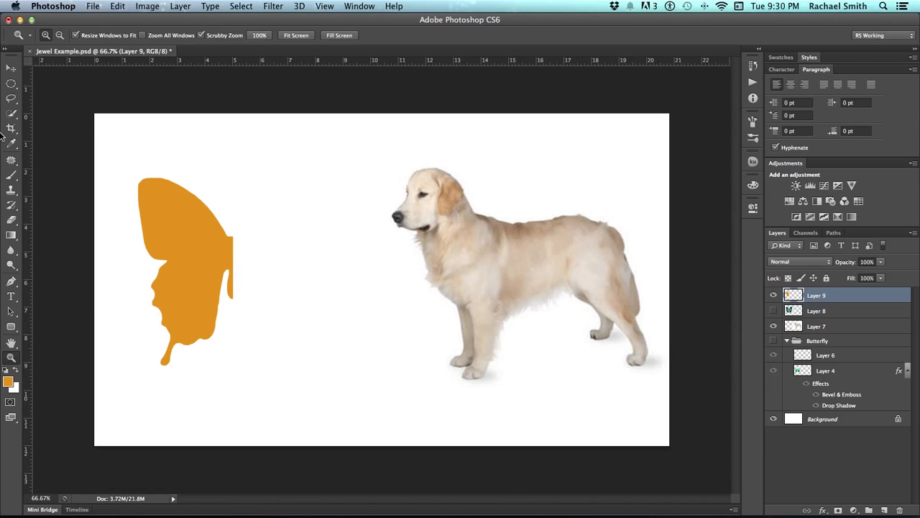
Select the whole half butterfly with a rectangular marquee and duplicate it sideways to the right on the same layer
{"action": "left_click", "coordinate": [11, 85]}
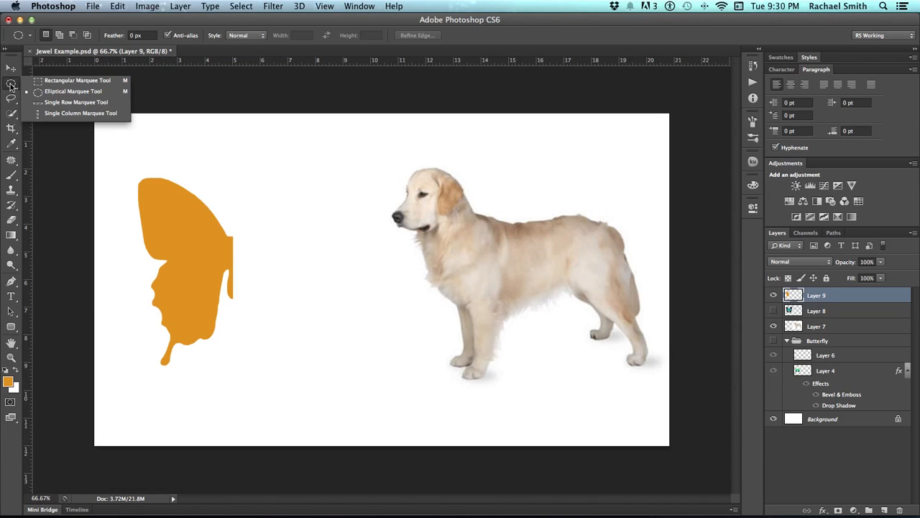
{"action": "left_click", "coordinate": [72, 80]}
{"action": "left_click_drag", "start_coordinate": [120, 157], "coordinate": [254, 385]}
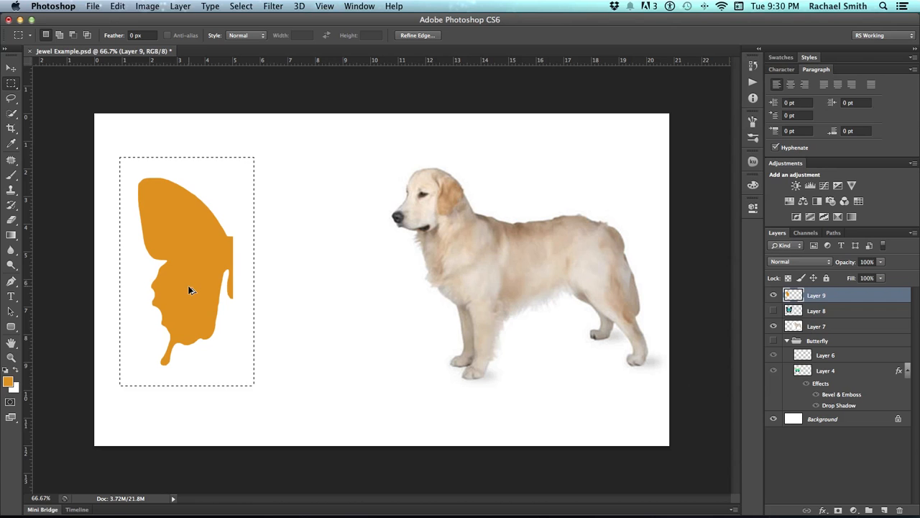
{"action": "left_click_drag", "start_coordinate": [190, 290], "coordinate": [228, 301]}
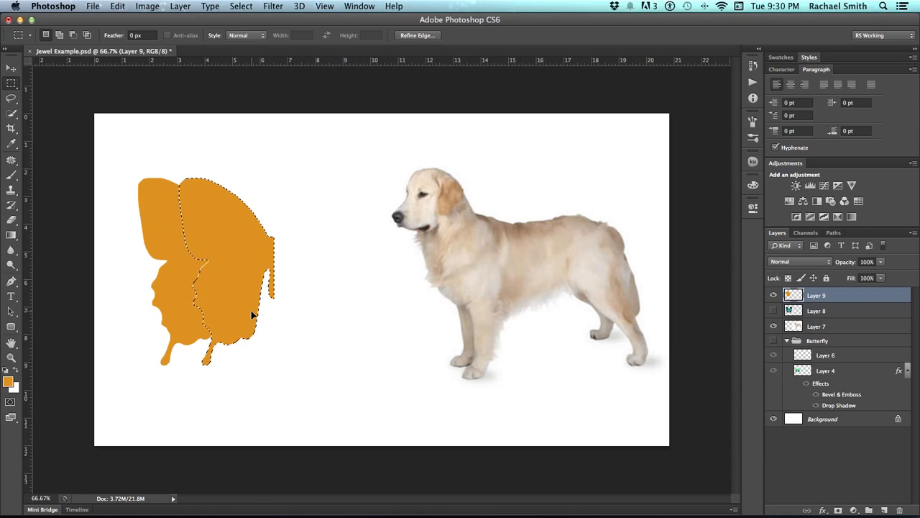
Flip the duplicated half horizontally, align it with the original at the body's centre line, apply the transform and deselect
{"action": "left_click", "coordinate": [115, 6]}
{"action": "left_click", "coordinate": [146, 249]}
{"action": "right_click", "coordinate": [231, 300]}
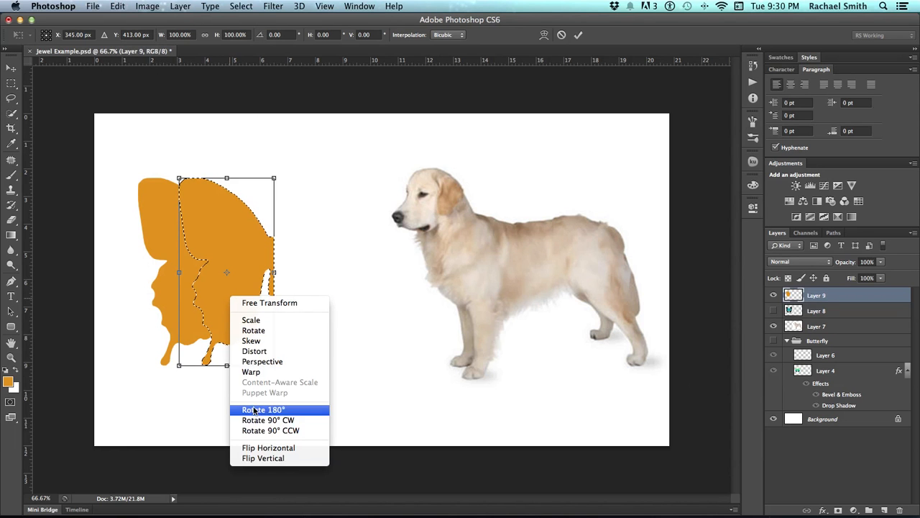
{"action": "left_click", "coordinate": [260, 447]}
{"action": "left_click_drag", "start_coordinate": [235, 332], "coordinate": [275, 320]}
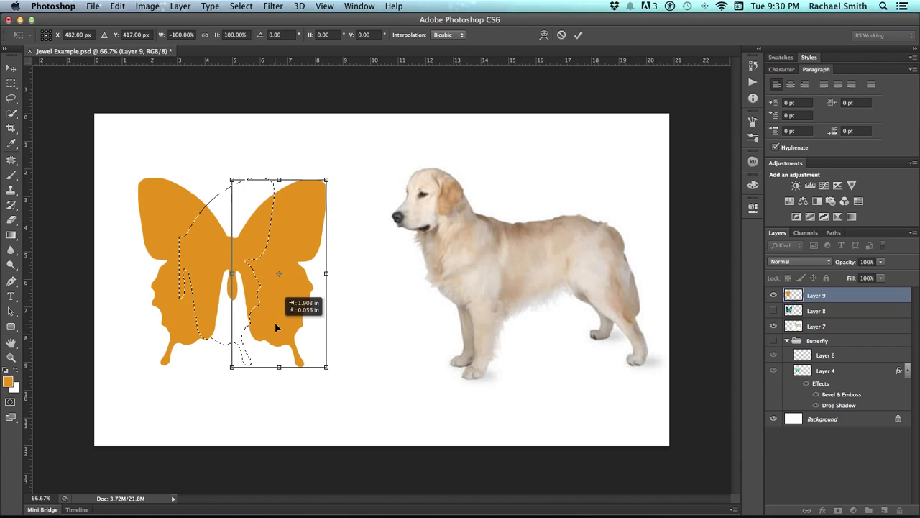
{"action": "key", "text": "Return"}
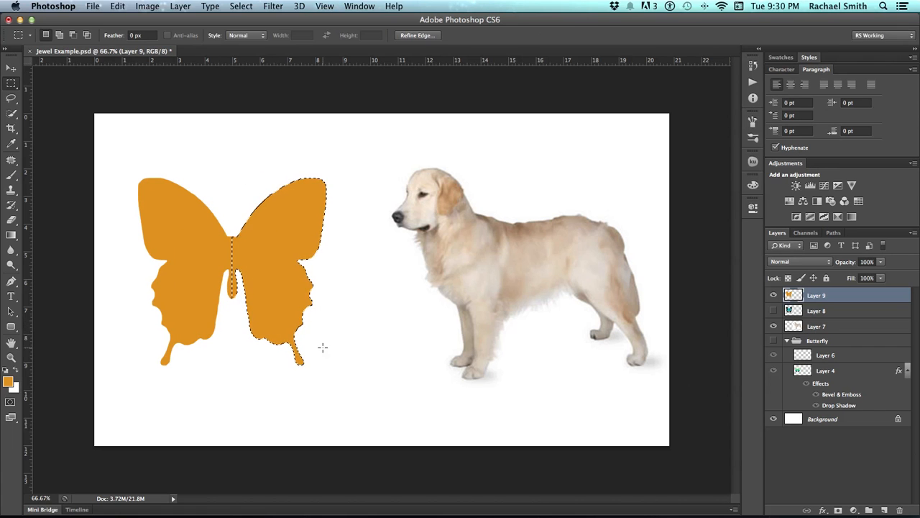
{"action": "key", "text": "super+d"}
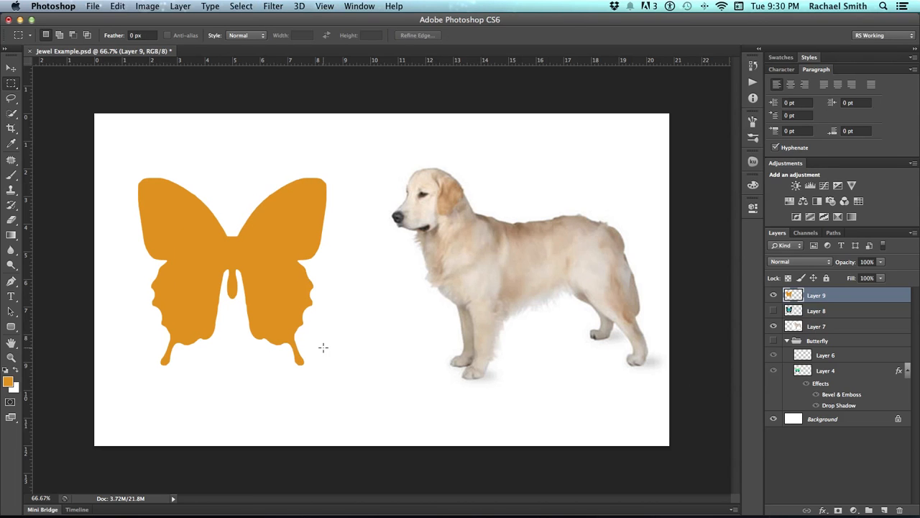
Load the butterfly outline of Layer 9 as a selection and add a new empty layer above it
{"action": "left_click", "coordinate": [772, 295]}
{"action": "left_click", "coordinate": [772, 295]}
{"action": "left_click", "coordinate": [883, 509]}
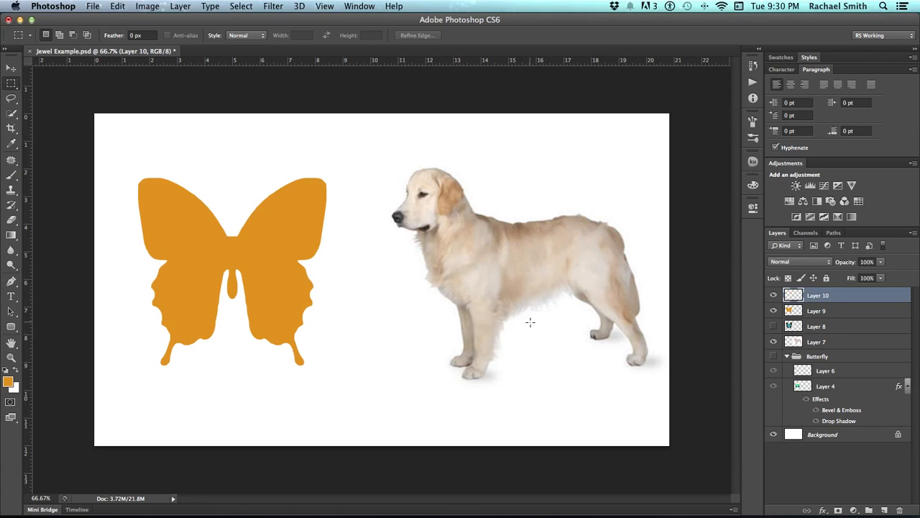
{"action": "key", "text": "super+z"}
{"action": "left_click", "coordinate": [790, 295], "text": "super"}
{"action": "left_click", "coordinate": [883, 510]}
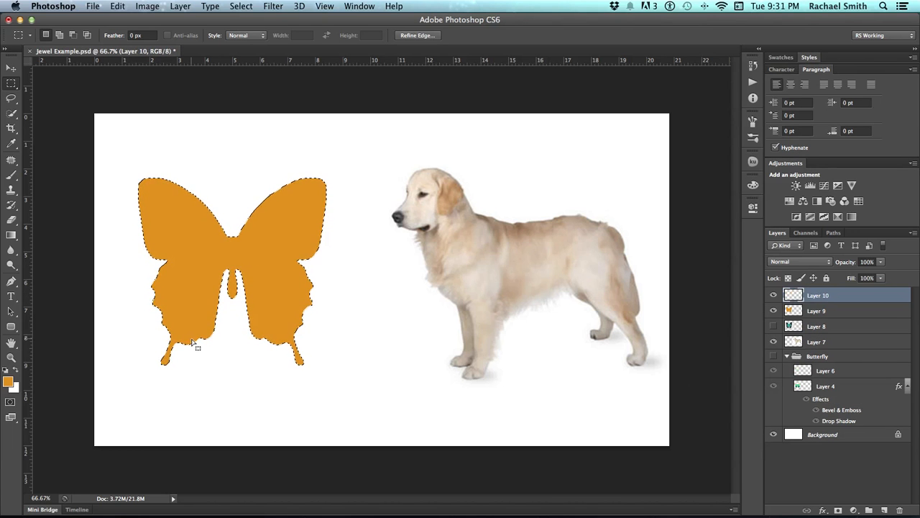
Shade the selected butterfly with a darker orange Foreground to Transparent gradient, darkest at the bottom and fading upward, and deselect
{"action": "key", "text": "g"}
{"action": "left_click", "coordinate": [76, 35]}
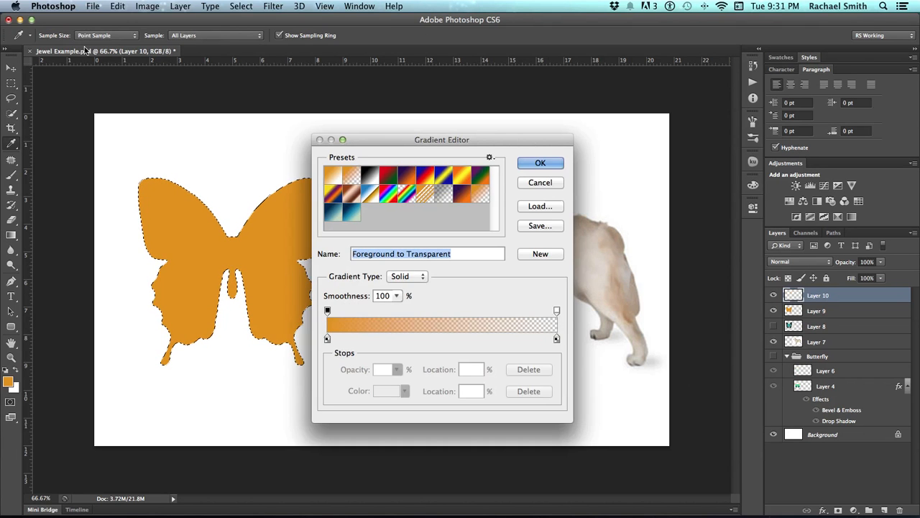
{"action": "left_click", "coordinate": [540, 164]}
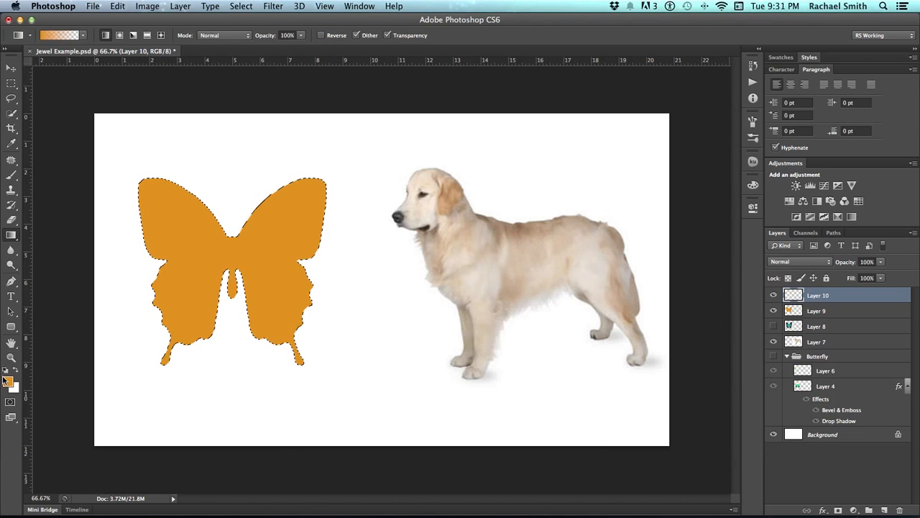
{"action": "left_click", "coordinate": [5, 381]}
{"action": "left_click_drag", "start_coordinate": [734, 442], "coordinate": [733, 446]}
{"action": "left_click", "coordinate": [708, 339]}
{"action": "left_click", "coordinate": [843, 303]}
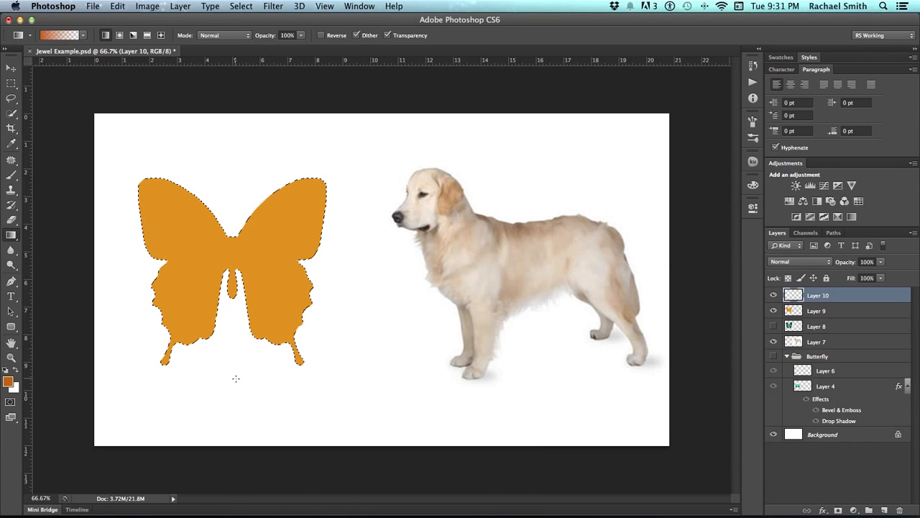
{"action": "left_click_drag", "start_coordinate": [242, 184], "coordinate": [233, 363]}
{"action": "key", "text": "ctrl+d"}
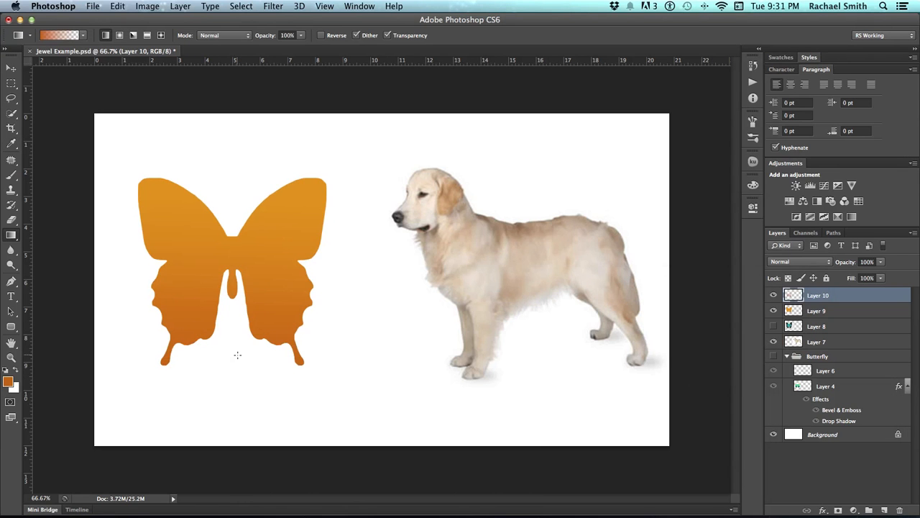
Draw three black-filled ellipses, growing in size downward, along the outer side of the left lower wing, and deselect
{"action": "key", "text": "m"}
{"action": "left_click_drag", "start_coordinate": [168, 285], "coordinate": [196, 330]}
{"action": "key", "text": "shift+m"}
{"action": "key", "text": "d"}
{"action": "key", "text": "alt+BackSpace"}
{"action": "key", "text": "alt+BackSpace"}
{"action": "key", "text": "super+d"}
{"action": "key", "text": "alt+BackSpace"}
{"action": "key", "text": "super+d"}
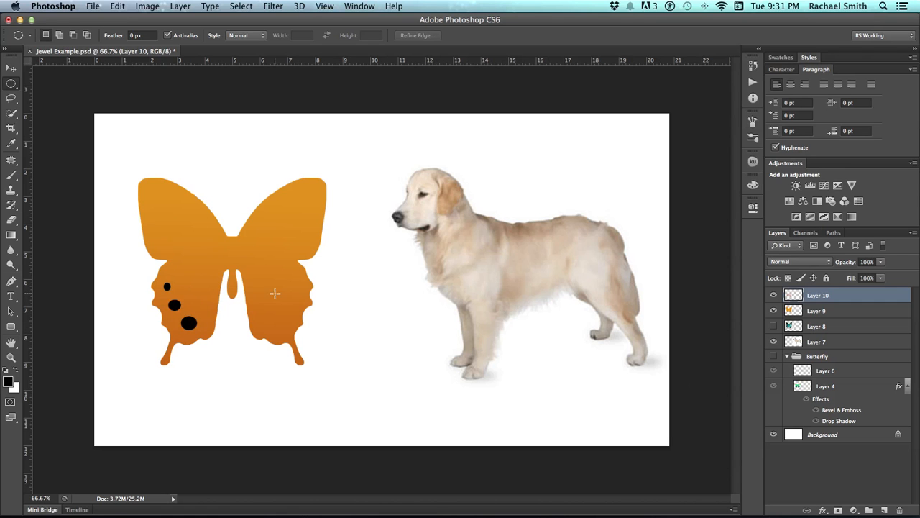
Examine the dog photo up close, from the head along the body to the legs and paws
{"action": "key", "text": "z"}
{"action": "left_click", "coordinate": [485, 261]}
{"action": "left_click", "coordinate": [496, 258]}
{"action": "left_click_drag", "start_coordinate": [331, 250], "coordinate": [197, 333]}
{"action": "left_click", "coordinate": [308, 315], "text": "alt"}
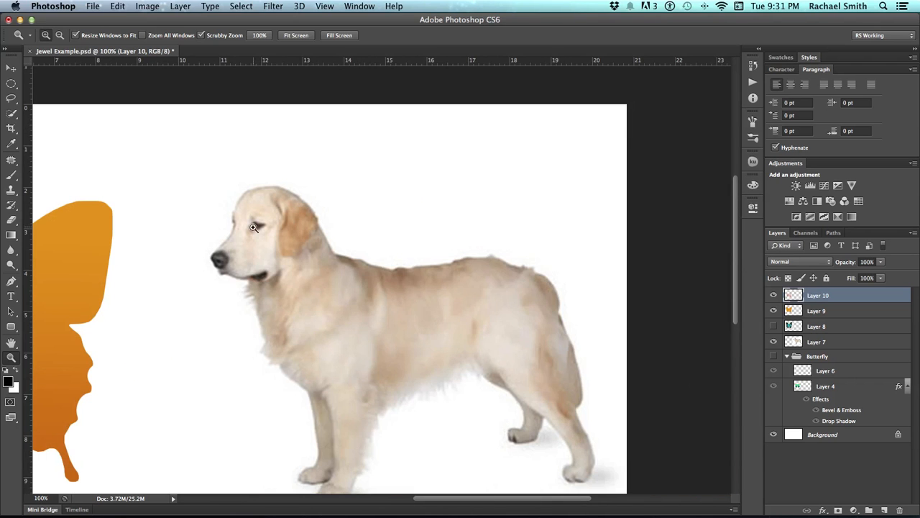
{"action": "left_click", "coordinate": [339, 294]}
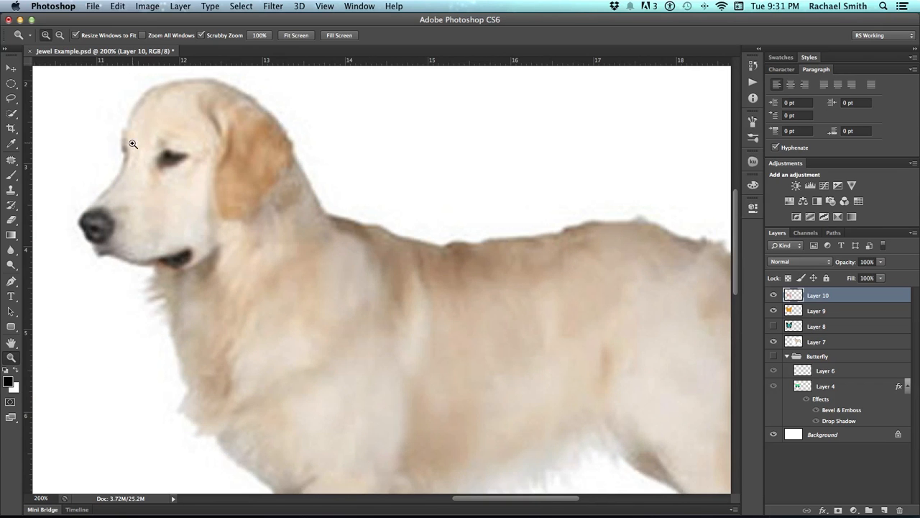
{"action": "left_click_drag", "start_coordinate": [493, 324], "coordinate": [458, 220]}
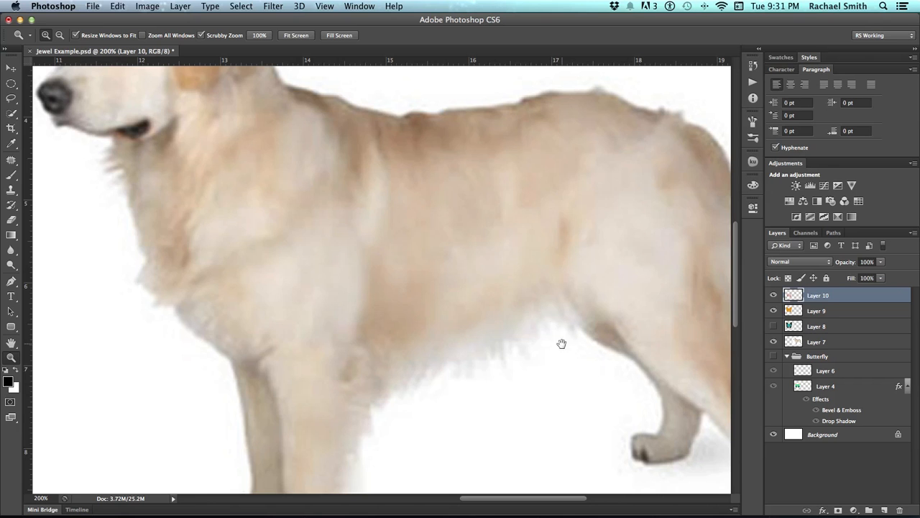
{"action": "left_click_drag", "start_coordinate": [394, 408], "coordinate": [406, 253]}
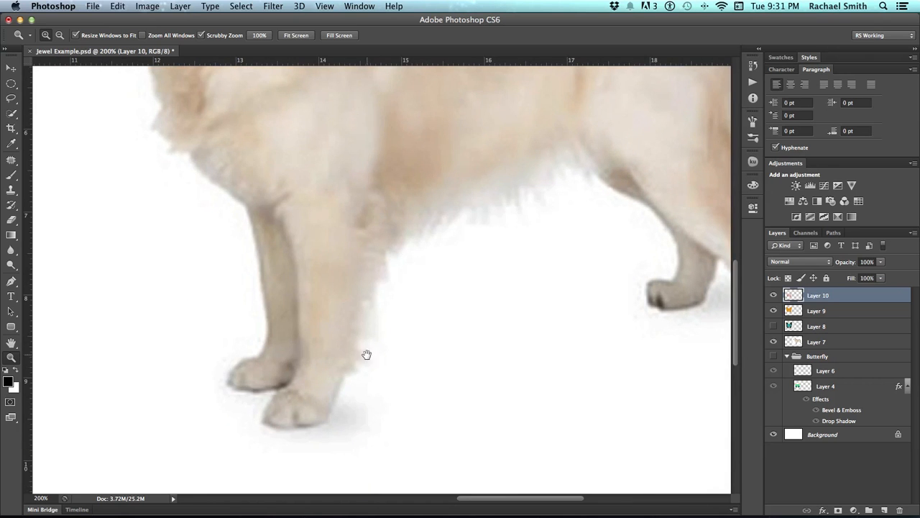
{"action": "left_click_drag", "start_coordinate": [377, 329], "coordinate": [386, 432]}
{"action": "left_click_drag", "start_coordinate": [341, 312], "coordinate": [389, 262]}
{"action": "left_click_drag", "start_coordinate": [529, 277], "coordinate": [498, 184]}
{"action": "key", "text": "ctrl+r"}
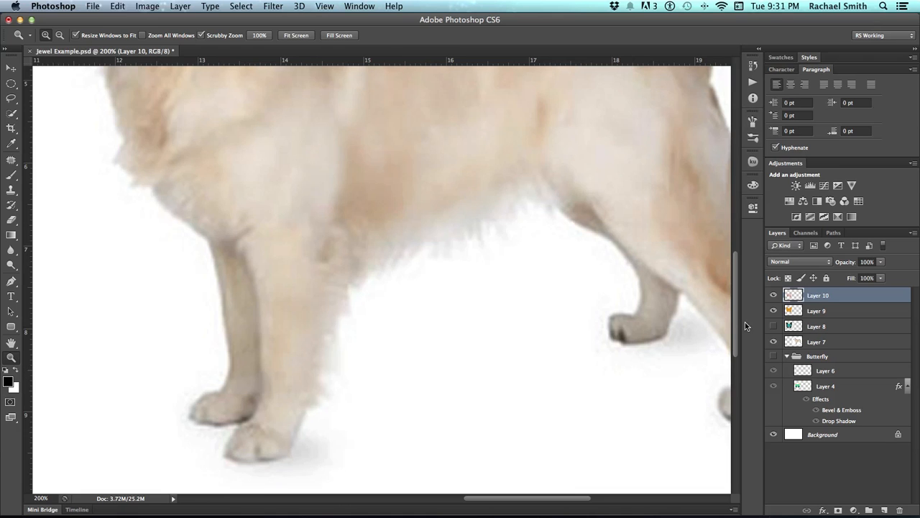
On a new layer above Layer 10, trace the dog's two front legs with the Lasso, fill them with black and deselect
{"action": "left_click", "coordinate": [881, 510]}
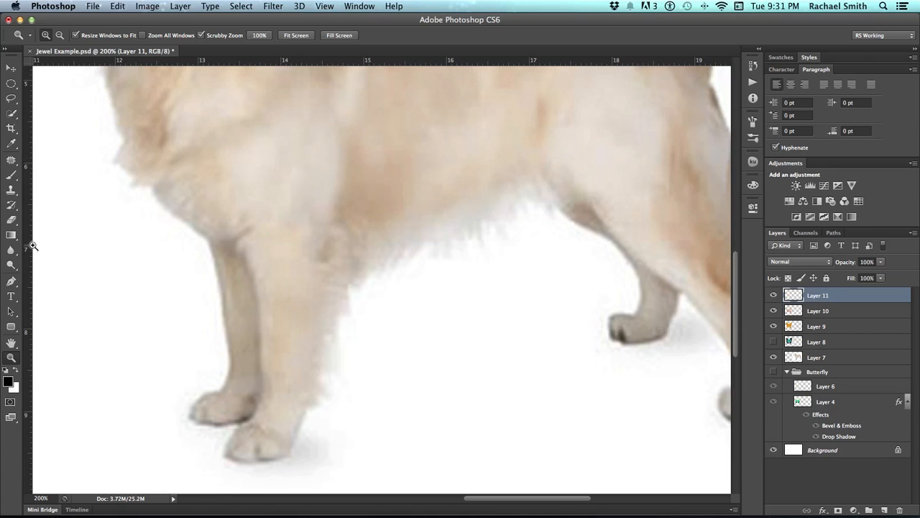
{"action": "key", "text": "l"}
{"action": "mouse_move", "coordinate": [223, 288]}
{"action": "left_mouse_down"}
{"action": "mouse_move", "coordinate": [163, 190]}
{"action": "mouse_move", "coordinate": [180, 326]}
{"action": "mouse_move", "coordinate": [141, 352]}
{"action": "left_mouse_up"}
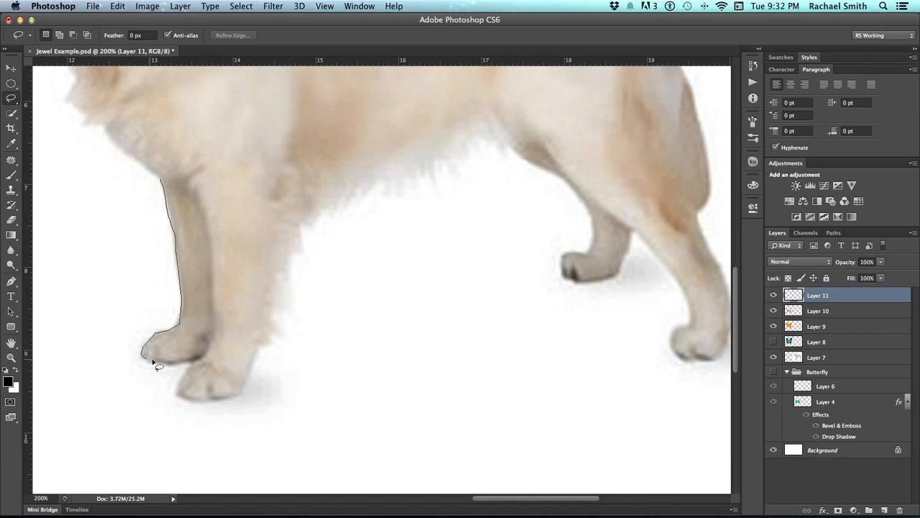
{"action": "left_click_drag", "start_coordinate": [194, 367], "coordinate": [194, 367]}
{"action": "mouse_move", "coordinate": [172, 230]}
{"action": "left_mouse_down"}
{"action": "mouse_move", "coordinate": [177, 328]}
{"action": "mouse_move", "coordinate": [149, 341]}
{"action": "mouse_move", "coordinate": [148, 333]}
{"action": "mouse_move", "coordinate": [143, 355]}
{"action": "mouse_move", "coordinate": [193, 360]}
{"action": "mouse_move", "coordinate": [201, 400]}
{"action": "left_mouse_up"}
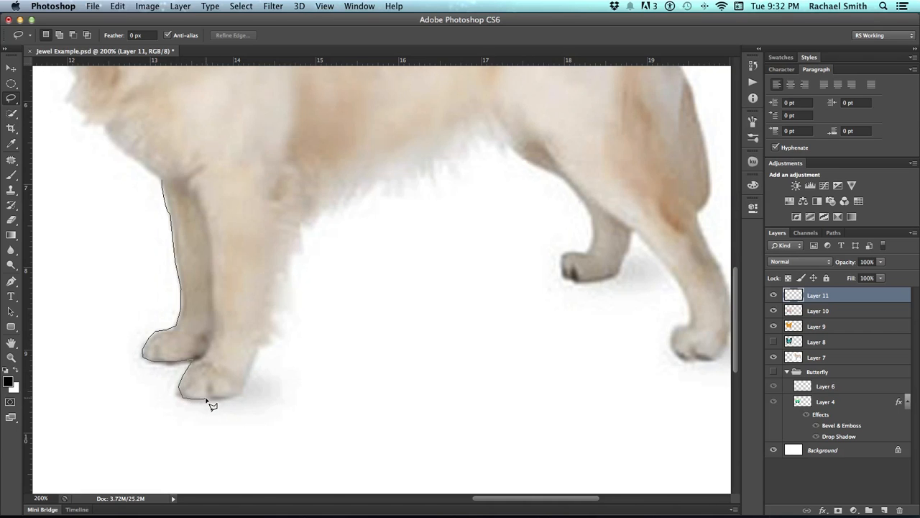
{"action": "mouse_move", "coordinate": [222, 400]}
{"action": "left_mouse_down"}
{"action": "mouse_move", "coordinate": [236, 398]}
{"action": "mouse_move", "coordinate": [257, 353]}
{"action": "left_mouse_up"}
{"action": "left_click_drag", "start_coordinate": [257, 350], "coordinate": [283, 338]}
{"action": "mouse_move", "coordinate": [286, 274]}
{"action": "left_mouse_down"}
{"action": "mouse_move", "coordinate": [288, 251]}
{"action": "mouse_move", "coordinate": [306, 255]}
{"action": "mouse_move", "coordinate": [299, 221]}
{"action": "mouse_move", "coordinate": [308, 230]}
{"action": "mouse_move", "coordinate": [319, 207]}
{"action": "mouse_move", "coordinate": [326, 214]}
{"action": "mouse_move", "coordinate": [327, 191]}
{"action": "mouse_move", "coordinate": [319, 162]}
{"action": "mouse_move", "coordinate": [276, 123]}
{"action": "mouse_move", "coordinate": [196, 121]}
{"action": "mouse_move", "coordinate": [166, 180]}
{"action": "left_mouse_up"}
{"action": "left_click_drag", "start_coordinate": [246, 304], "coordinate": [302, 355]}
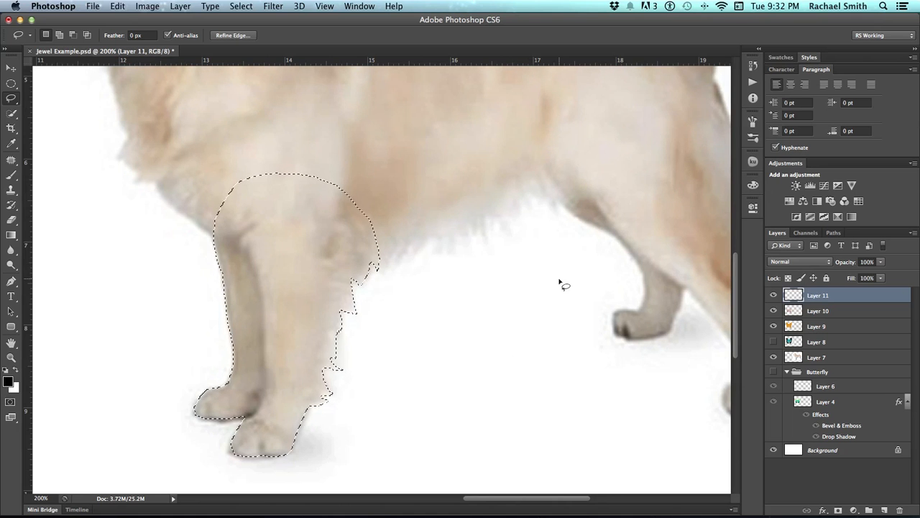
{"action": "key", "text": "alt+BackSpace"}
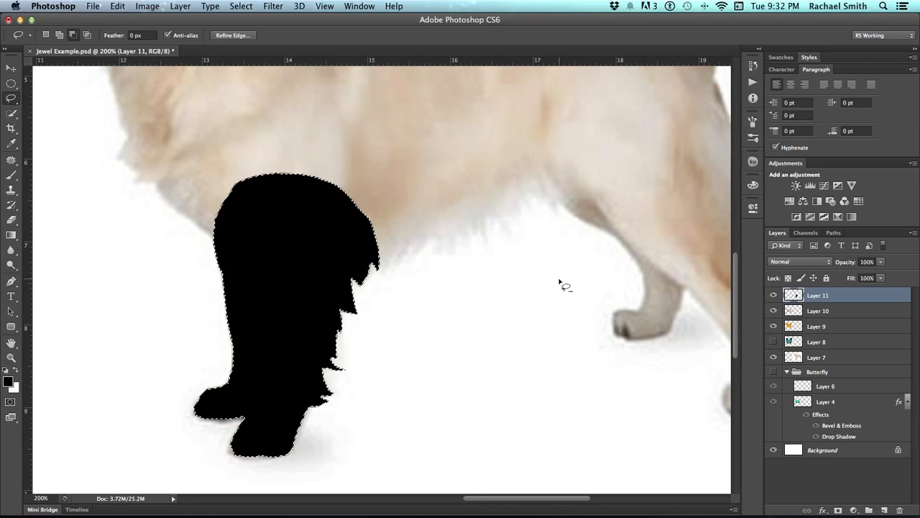
{"action": "key", "text": "super+d"}
Trace the shaggy belly fur between the front and hind legs in two jagged Lasso sections, filling each with black
{"action": "scroll", "coordinate": [295, 300], "scroll_direction": "right", "scroll_amount": 5}
{"action": "scroll", "coordinate": [295, 300], "scroll_direction": "up", "scroll_amount": 1}
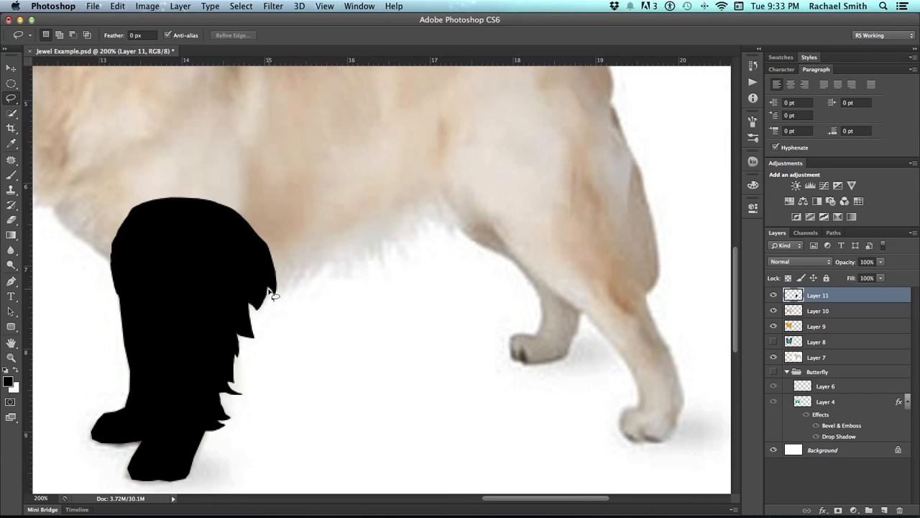
{"action": "mouse_move", "coordinate": [276, 296]}
{"action": "left_mouse_down"}
{"action": "mouse_move", "coordinate": [289, 263]}
{"action": "mouse_move", "coordinate": [286, 292]}
{"action": "mouse_move", "coordinate": [318, 276]}
{"action": "mouse_move", "coordinate": [325, 258]}
{"action": "mouse_move", "coordinate": [353, 278]}
{"action": "mouse_move", "coordinate": [354, 255]}
{"action": "mouse_move", "coordinate": [365, 271]}
{"action": "mouse_move", "coordinate": [374, 252]}
{"action": "mouse_move", "coordinate": [386, 263]}
{"action": "mouse_move", "coordinate": [385, 248]}
{"action": "mouse_move", "coordinate": [396, 256]}
{"action": "mouse_move", "coordinate": [378, 216]}
{"action": "mouse_move", "coordinate": [310, 176]}
{"action": "mouse_move", "coordinate": [203, 193]}
{"action": "mouse_move", "coordinate": [203, 240]}
{"action": "left_mouse_up"}
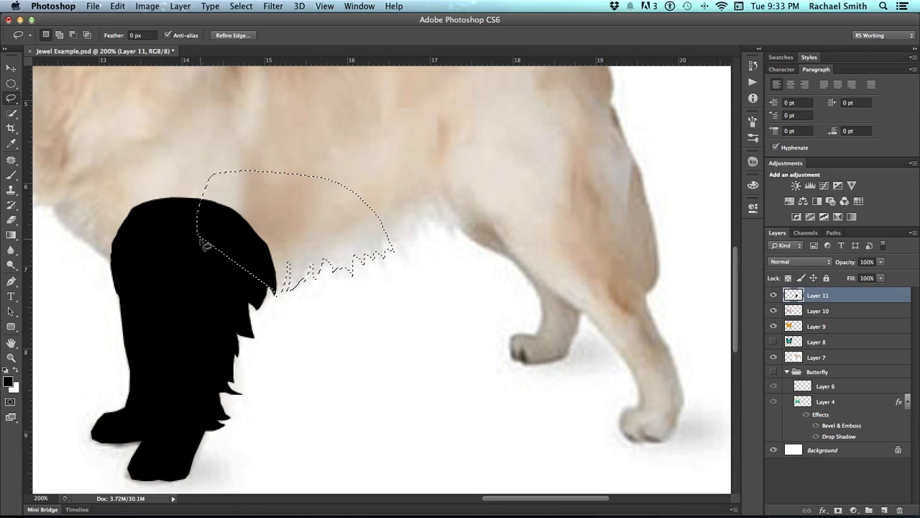
{"action": "key", "text": "alt+BackSpace"}
{"action": "key", "text": "ctrl+d"}
{"action": "scroll", "coordinate": [230, 273], "scroll_direction": "right", "scroll_amount": 10}
{"action": "scroll", "coordinate": [230, 273], "scroll_direction": "up", "scroll_amount": 3}
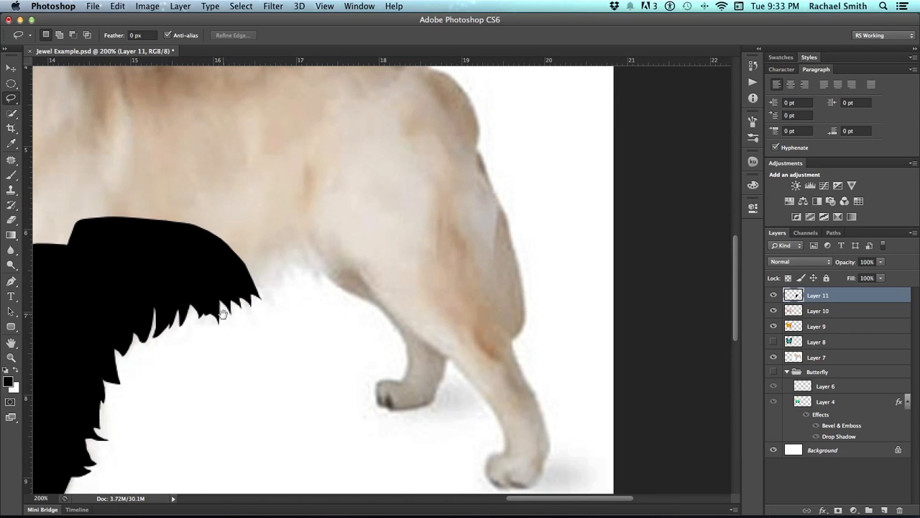
{"action": "mouse_move", "coordinate": [271, 286]}
{"action": "left_mouse_down"}
{"action": "mouse_move", "coordinate": [304, 269]}
{"action": "mouse_move", "coordinate": [325, 288]}
{"action": "mouse_move", "coordinate": [311, 228]}
{"action": "mouse_move", "coordinate": [127, 222]}
{"action": "mouse_move", "coordinate": [127, 236]}
{"action": "left_mouse_up"}
{"action": "key", "text": "alt+BackSpace"}
{"action": "key", "text": "ctrl+d"}
Trace the dog's nose, lower jaw and ragged throat fur with the Lasso, fill the area with black and deselect
{"action": "scroll", "coordinate": [304, 292], "scroll_direction": "left", "scroll_amount": 10}
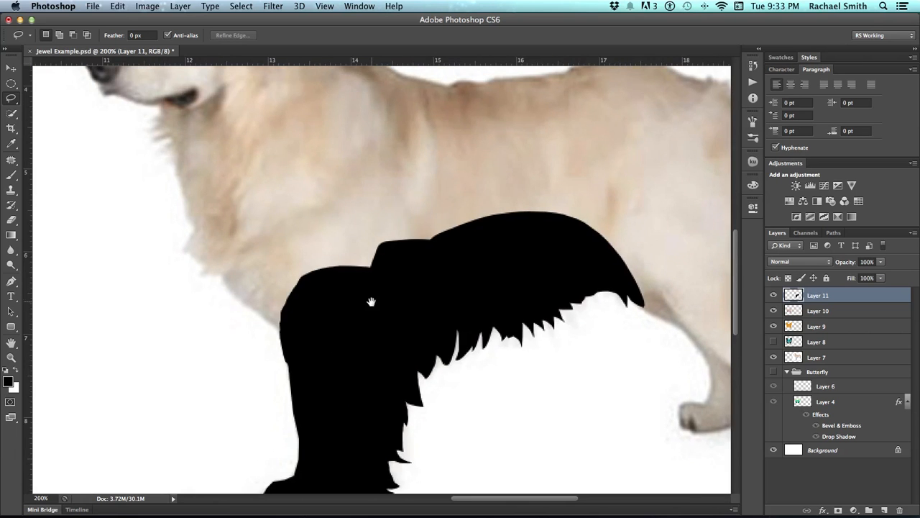
{"action": "scroll", "coordinate": [273, 372], "scroll_direction": "up", "scroll_amount": 4}
{"action": "key", "text": "ctrl+r"}
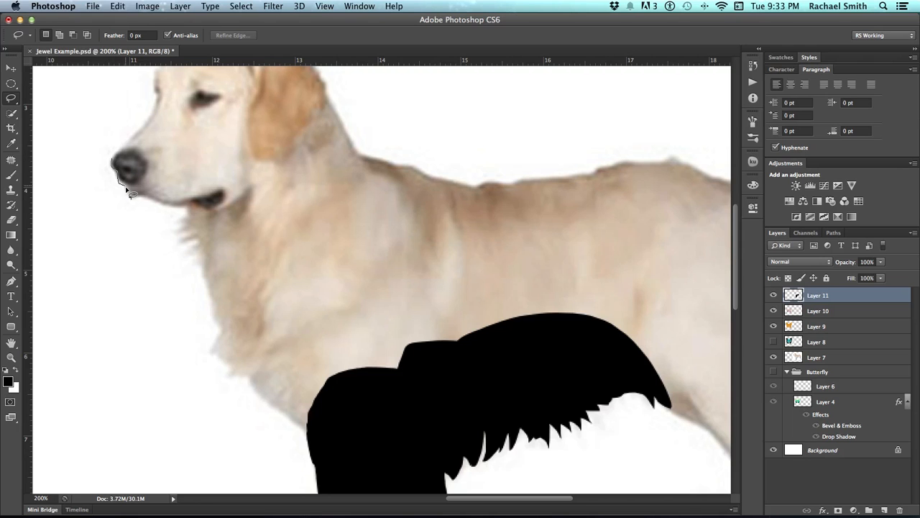
{"action": "mouse_move", "coordinate": [161, 202]}
{"action": "left_mouse_down"}
{"action": "mouse_move", "coordinate": [176, 207]}
{"action": "mouse_move", "coordinate": [178, 221]}
{"action": "left_mouse_up"}
{"action": "mouse_move", "coordinate": [193, 254]}
{"action": "left_mouse_down"}
{"action": "mouse_move", "coordinate": [227, 336]}
{"action": "mouse_move", "coordinate": [368, 313]}
{"action": "mouse_move", "coordinate": [344, 173]}
{"action": "mouse_move", "coordinate": [188, 100]}
{"action": "mouse_move", "coordinate": [172, 116]}
{"action": "left_mouse_up"}
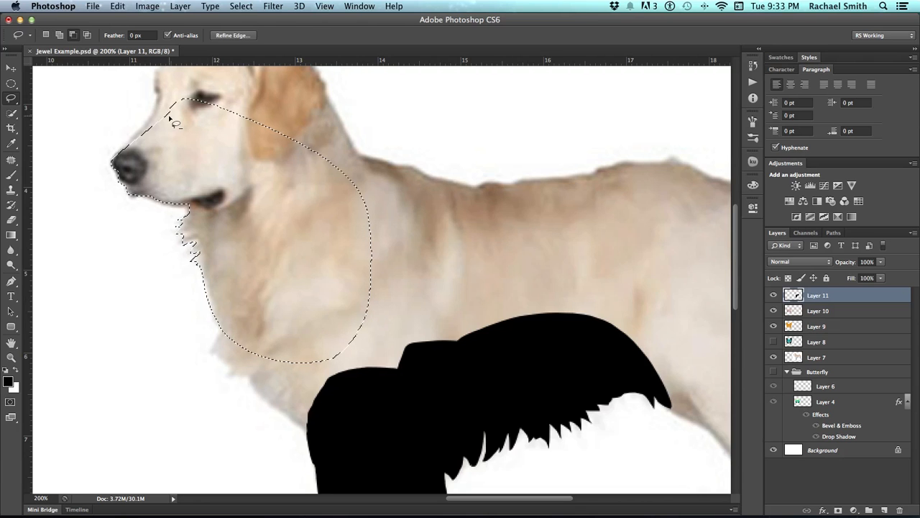
{"action": "key", "text": "alt+BackSpace"}
{"action": "key", "text": "super+d"}
Trace the jagged lower chest fur down to the front leg, fill it with black and deselect
{"action": "scroll", "coordinate": [178, 191], "scroll_direction": "down", "scroll_amount": 4}
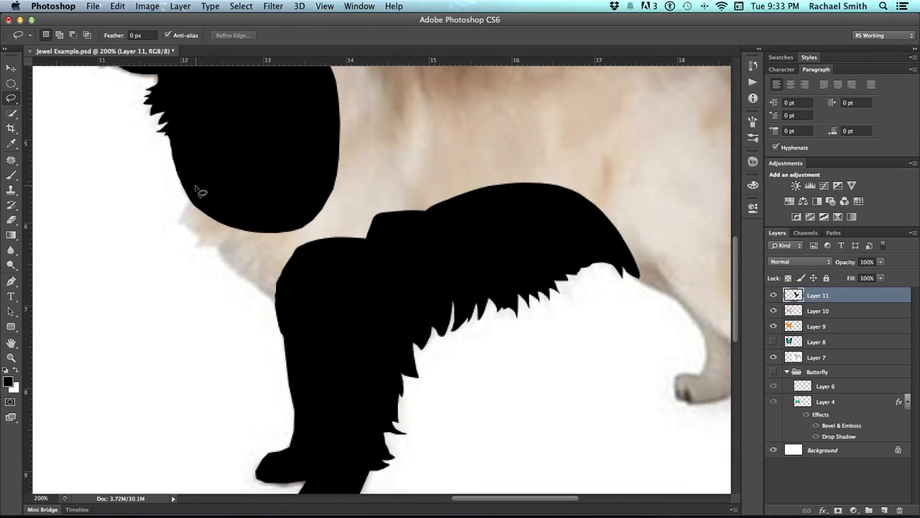
{"action": "mouse_move", "coordinate": [184, 188]}
{"action": "left_mouse_down"}
{"action": "mouse_move", "coordinate": [185, 225]}
{"action": "mouse_move", "coordinate": [190, 215]}
{"action": "mouse_move", "coordinate": [213, 238]}
{"action": "left_mouse_up"}
{"action": "mouse_move", "coordinate": [257, 290]}
{"action": "left_mouse_down"}
{"action": "mouse_move", "coordinate": [298, 279]}
{"action": "mouse_move", "coordinate": [260, 152]}
{"action": "mouse_move", "coordinate": [234, 370]}
{"action": "left_mouse_up"}
{"action": "key", "text": "ctrl+d"}
Trace the bridge of the nose, forehead and front of the head, fill the area with black and deselect
{"action": "left_click_drag", "start_coordinate": [190, 281], "coordinate": [216, 318]}
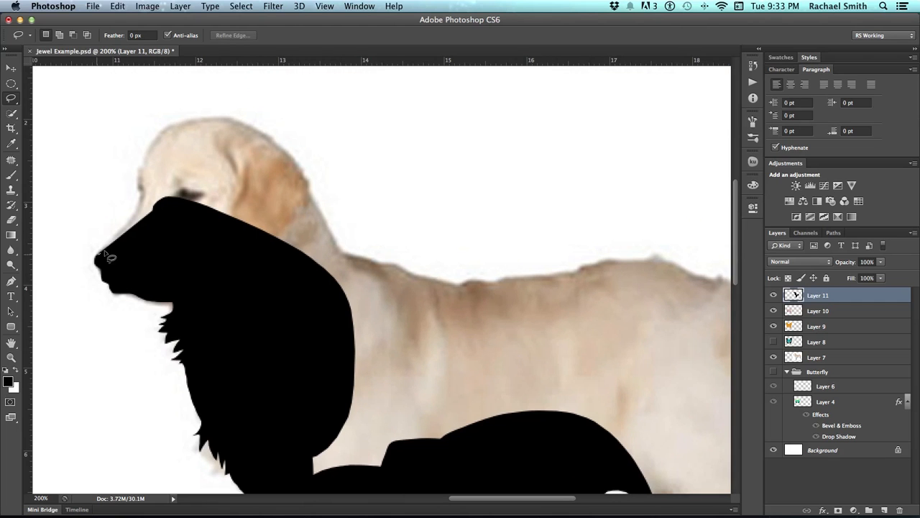
{"action": "mouse_move", "coordinate": [98, 256]}
{"action": "left_mouse_down"}
{"action": "mouse_move", "coordinate": [135, 215]}
{"action": "mouse_move", "coordinate": [139, 184]}
{"action": "left_mouse_up"}
{"action": "mouse_move", "coordinate": [166, 130]}
{"action": "left_mouse_down"}
{"action": "mouse_move", "coordinate": [207, 126]}
{"action": "mouse_move", "coordinate": [253, 204]}
{"action": "mouse_move", "coordinate": [225, 257]}
{"action": "left_mouse_up"}
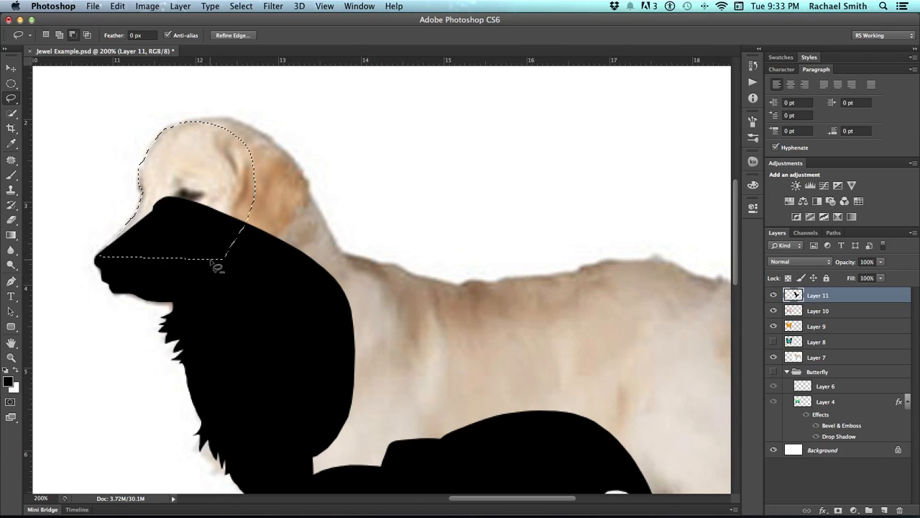
{"action": "key", "text": "alt+BackSpace"}
{"action": "key", "text": "super+d"}
Trace the back of the head, ear and neck with the Lasso, fill the area with black and deselect
{"action": "mouse_move", "coordinate": [215, 211]}
{"action": "left_mouse_down"}
{"action": "mouse_move", "coordinate": [125, 209]}
{"action": "mouse_move", "coordinate": [162, 225]}
{"action": "left_mouse_up"}
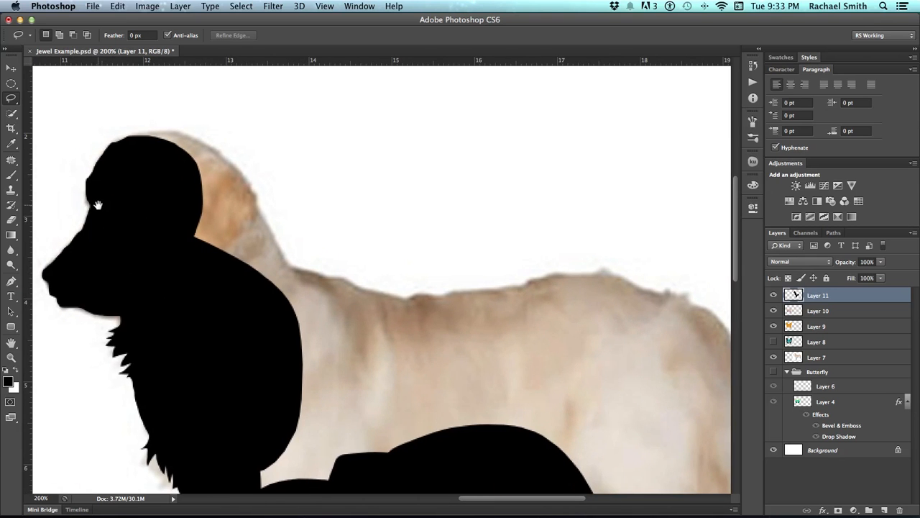
{"action": "mouse_move", "coordinate": [113, 144]}
{"action": "left_mouse_down"}
{"action": "mouse_move", "coordinate": [194, 141]}
{"action": "mouse_move", "coordinate": [225, 155]}
{"action": "mouse_move", "coordinate": [263, 194]}
{"action": "left_mouse_up"}
{"action": "mouse_move", "coordinate": [270, 233]}
{"action": "left_mouse_down"}
{"action": "mouse_move", "coordinate": [289, 299]}
{"action": "mouse_move", "coordinate": [200, 294]}
{"action": "mouse_move", "coordinate": [142, 213]}
{"action": "left_mouse_up"}
{"action": "key", "text": "alt+BackSpace"}
{"action": "key", "text": "ctrl+d"}
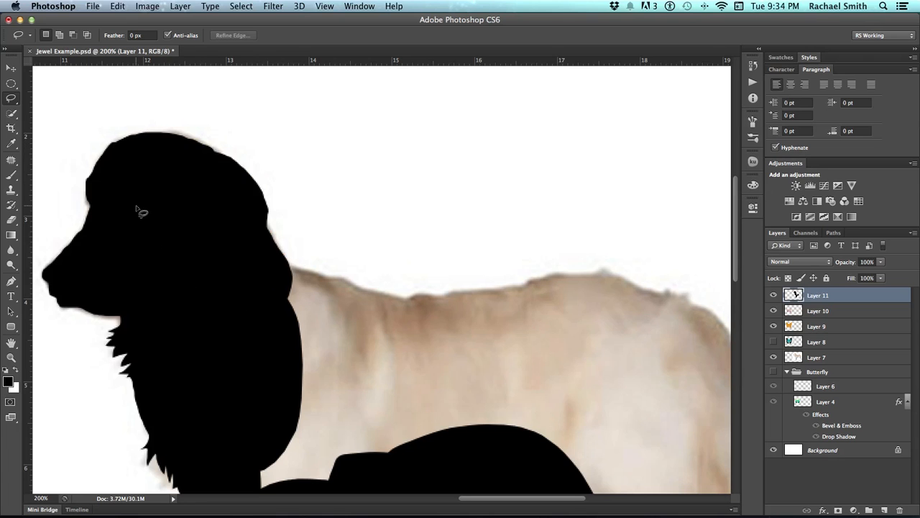
Trace the dog's back and flank from the neck toward the rump, fill the area with black and deselect
{"action": "left_click_drag", "start_coordinate": [226, 273], "coordinate": [188, 254]}
{"action": "mouse_move", "coordinate": [221, 216]}
{"action": "left_mouse_down"}
{"action": "mouse_move", "coordinate": [327, 251]}
{"action": "mouse_move", "coordinate": [504, 229]}
{"action": "mouse_move", "coordinate": [556, 244]}
{"action": "mouse_move", "coordinate": [535, 358]}
{"action": "mouse_move", "coordinate": [406, 411]}
{"action": "mouse_move", "coordinate": [186, 446]}
{"action": "mouse_move", "coordinate": [161, 247]}
{"action": "left_mouse_up"}
{"action": "key", "text": "alt+BackSpace"}
{"action": "key", "text": "super+d"}
Smooth the uneven upper edge in the middle of the dog's back with another black-filled Lasso selection and deselect
{"action": "left_click_drag", "start_coordinate": [310, 281], "coordinate": [164, 293]}
{"action": "left_click_drag", "start_coordinate": [286, 290], "coordinate": [266, 245]}
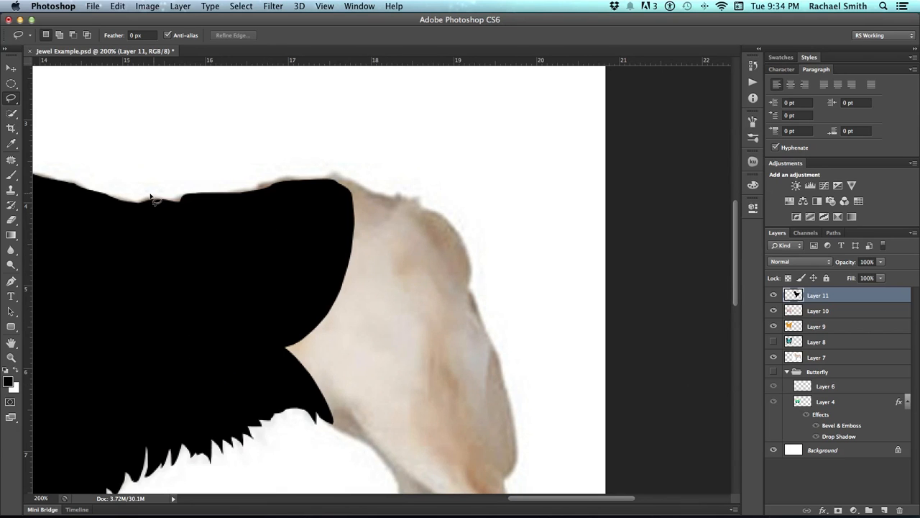
{"action": "mouse_move", "coordinate": [110, 194]}
{"action": "left_mouse_down"}
{"action": "mouse_move", "coordinate": [175, 202]}
{"action": "mouse_move", "coordinate": [141, 205]}
{"action": "mouse_move", "coordinate": [142, 222]}
{"action": "mouse_move", "coordinate": [136, 216]}
{"action": "mouse_move", "coordinate": [214, 215]}
{"action": "mouse_move", "coordinate": [206, 242]}
{"action": "mouse_move", "coordinate": [123, 259]}
{"action": "left_mouse_up"}
{"action": "key", "text": "alt+BackSpace"}
{"action": "key", "text": "super+d"}
{"action": "key", "text": "alt+BackSpace"}
{"action": "key", "text": "super+d"}
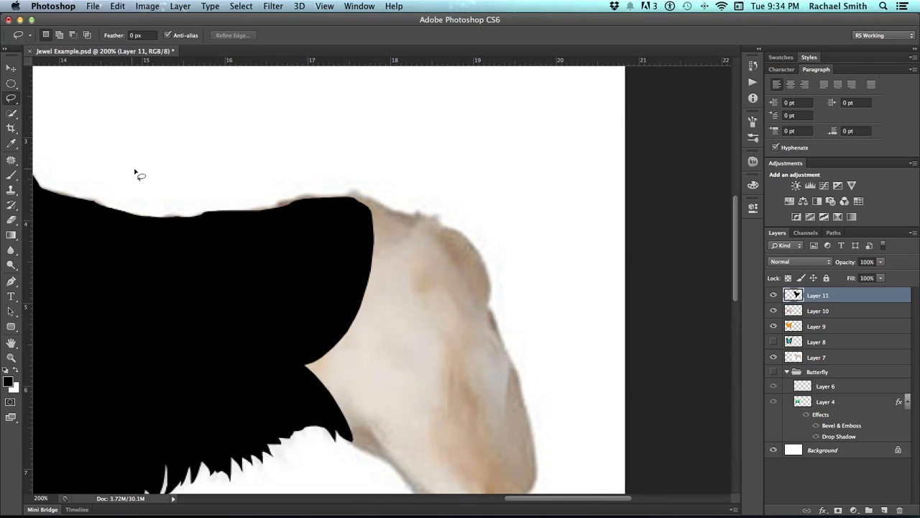
Trace the top of the hips and rump with the Lasso, fill the area with black and deselect
{"action": "mouse_move", "coordinate": [213, 215]}
{"action": "left_mouse_down"}
{"action": "mouse_move", "coordinate": [312, 196]}
{"action": "mouse_move", "coordinate": [395, 205]}
{"action": "left_mouse_up"}
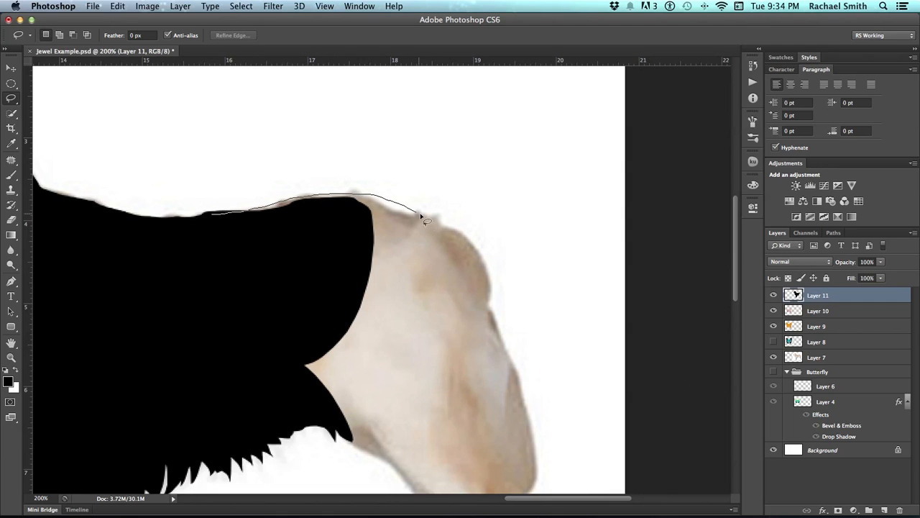
{"action": "mouse_move", "coordinate": [461, 239]}
{"action": "left_mouse_down"}
{"action": "mouse_move", "coordinate": [408, 329]}
{"action": "mouse_move", "coordinate": [327, 340]}
{"action": "mouse_move", "coordinate": [226, 328]}
{"action": "left_mouse_up"}
{"action": "key", "text": "alt+BackSpace"}
{"action": "key", "text": "super+d"}
Trace the groin and the far hind leg with its paw, fill the shape with black and deselect
{"action": "mouse_move", "coordinate": [388, 360]}
{"action": "left_mouse_down"}
{"action": "mouse_move", "coordinate": [300, 250]}
{"action": "mouse_move", "coordinate": [242, 263]}
{"action": "mouse_move", "coordinate": [232, 250]}
{"action": "mouse_move", "coordinate": [252, 257]}
{"action": "left_mouse_up"}
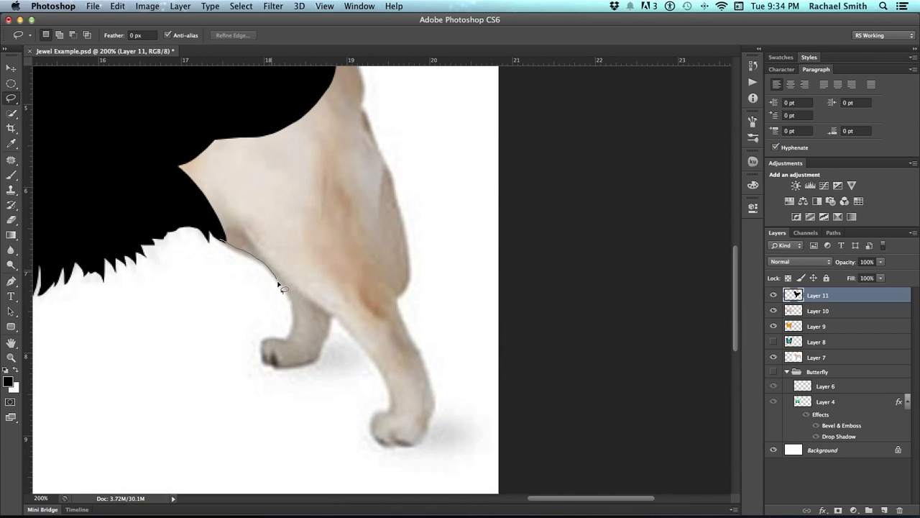
{"action": "left_click_drag", "start_coordinate": [287, 343], "coordinate": [267, 340]}
{"action": "left_click_drag", "start_coordinate": [291, 372], "coordinate": [312, 370]}
{"action": "mouse_move", "coordinate": [327, 336]}
{"action": "left_mouse_down"}
{"action": "mouse_move", "coordinate": [323, 269]}
{"action": "mouse_move", "coordinate": [213, 199]}
{"action": "mouse_move", "coordinate": [207, 218]}
{"action": "mouse_move", "coordinate": [123, 240]}
{"action": "mouse_move", "coordinate": [106, 261]}
{"action": "left_mouse_up"}
{"action": "key", "text": "alt+BackSpace"}
{"action": "key", "text": "super+d"}
Trace the near hind leg, paw, tail and remaining hindquarters with the Lasso, fill the area with black and deselect
{"action": "left_click_drag", "start_coordinate": [271, 442], "coordinate": [238, 318]}
{"action": "key", "text": "super+r"}
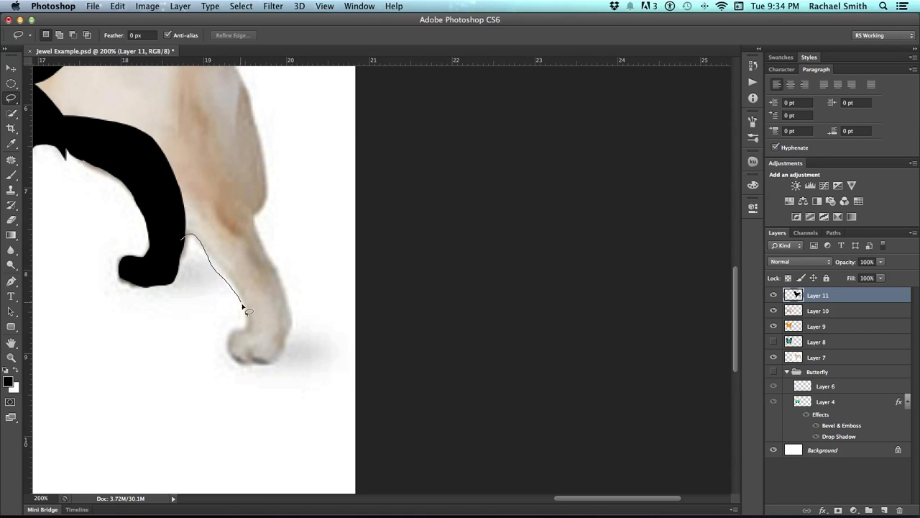
{"action": "left_click_drag", "start_coordinate": [236, 331], "coordinate": [232, 344]}
{"action": "mouse_move", "coordinate": [288, 330]}
{"action": "left_mouse_down"}
{"action": "mouse_move", "coordinate": [257, 214]}
{"action": "mouse_move", "coordinate": [304, 277]}
{"action": "mouse_move", "coordinate": [348, 374]}
{"action": "mouse_move", "coordinate": [353, 314]}
{"action": "left_mouse_up"}
{"action": "key", "text": "space"}
{"action": "mouse_move", "coordinate": [344, 277]}
{"action": "left_mouse_down"}
{"action": "mouse_move", "coordinate": [291, 130]}
{"action": "mouse_move", "coordinate": [245, 96]}
{"action": "mouse_move", "coordinate": [154, 90]}
{"action": "mouse_move", "coordinate": [93, 215]}
{"action": "mouse_move", "coordinate": [105, 275]}
{"action": "mouse_move", "coordinate": [241, 343]}
{"action": "mouse_move", "coordinate": [276, 387]}
{"action": "left_mouse_up"}
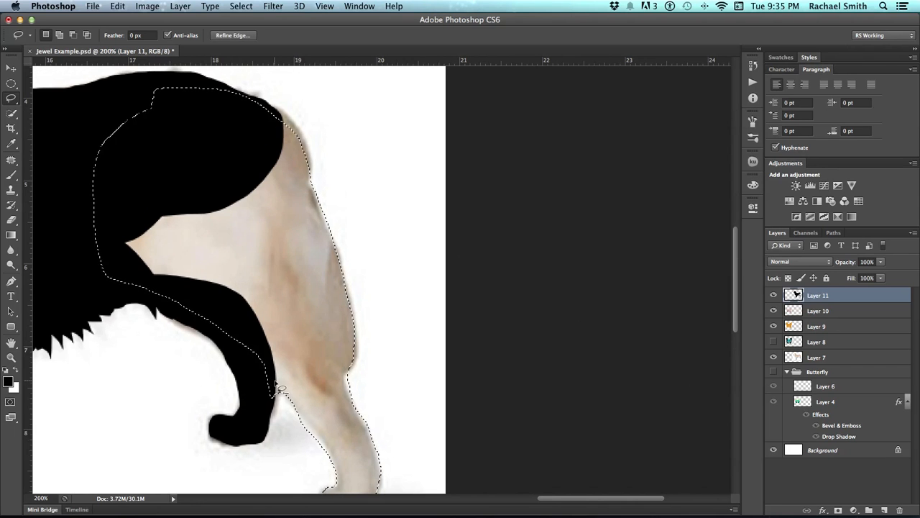
{"action": "key", "text": "alt+BackSpace"}
{"action": "key", "text": "super+d"}
Touch up the upper contour of the rump with a further black-filled Lasso selection and deselect
{"action": "scroll", "coordinate": [248, 302], "scroll_direction": "up", "scroll_amount": 5}
{"action": "scroll", "coordinate": [248, 302], "scroll_direction": "left", "scroll_amount": 2}
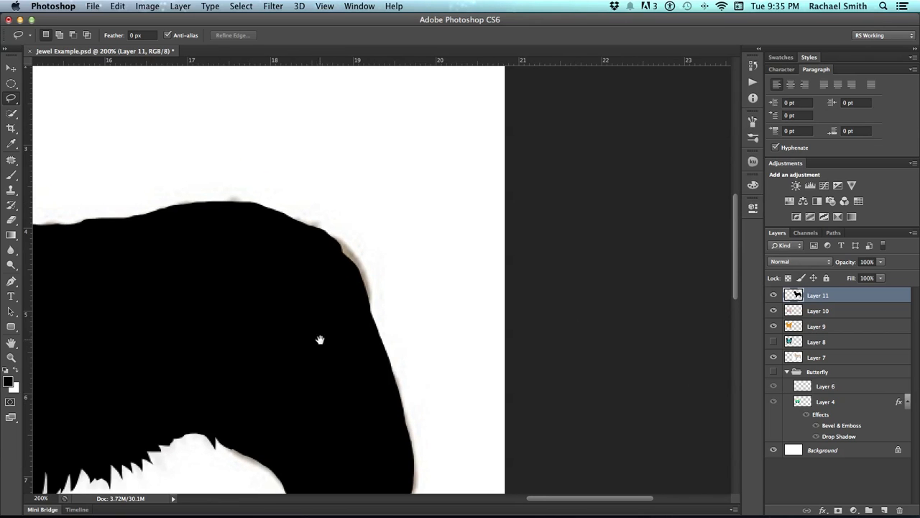
{"action": "mouse_move", "coordinate": [183, 205]}
{"action": "left_mouse_down"}
{"action": "mouse_move", "coordinate": [247, 202]}
{"action": "mouse_move", "coordinate": [325, 228]}
{"action": "left_mouse_up"}
{"action": "mouse_move", "coordinate": [357, 269]}
{"action": "left_mouse_down"}
{"action": "mouse_move", "coordinate": [274, 342]}
{"action": "mouse_move", "coordinate": [209, 321]}
{"action": "left_mouse_up"}
{"action": "key", "text": "super+d"}
{"action": "scroll", "coordinate": [298, 304], "scroll_direction": "down", "scroll_amount": 10}
{"action": "scroll", "coordinate": [297, 263], "scroll_direction": "right", "scroll_amount": 3}
{"action": "left_click_drag", "start_coordinate": [234, 212], "coordinate": [395, 335]}
Compare the silhouette with the photo by toggling Layer 11's visibility, and hide Layers 10 and 7
{"action": "key", "text": "z"}
{"action": "left_click", "coordinate": [262, 344], "text": "alt"}
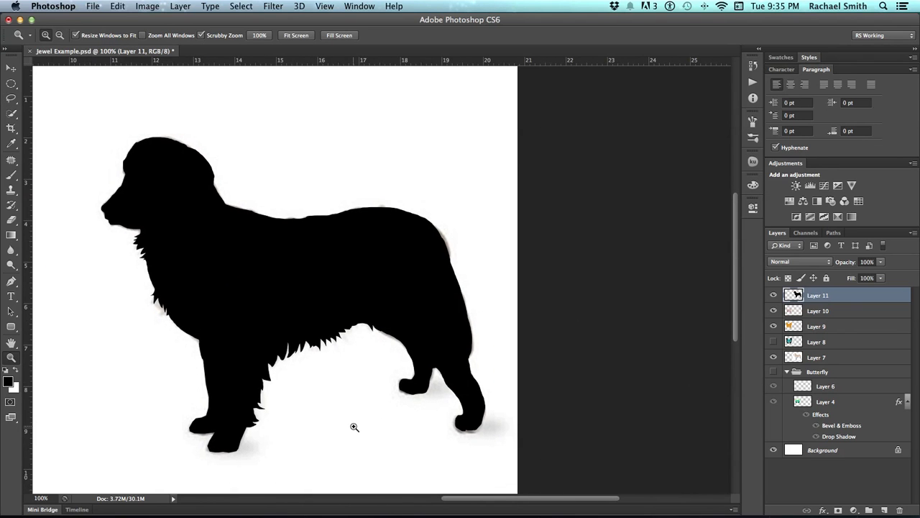
{"action": "left_click", "coordinate": [773, 294]}
{"action": "left_click", "coordinate": [773, 295]}
{"action": "left_click", "coordinate": [774, 295]}
{"action": "left_click", "coordinate": [774, 295]}
{"action": "left_click", "coordinate": [774, 357]}
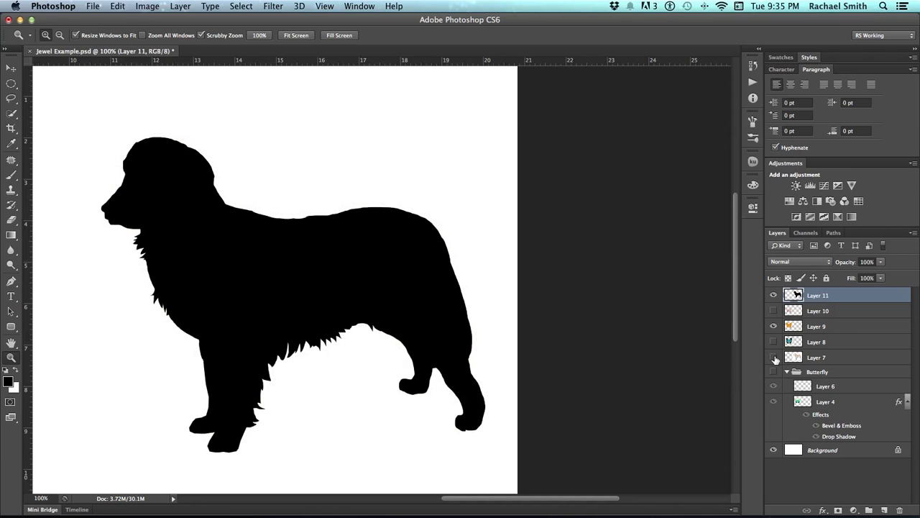
Trim the notched edge below the dog's nose by selecting it with the Lasso and deleting it, then deselect
{"action": "left_click_drag", "start_coordinate": [353, 297], "coordinate": [423, 298]}
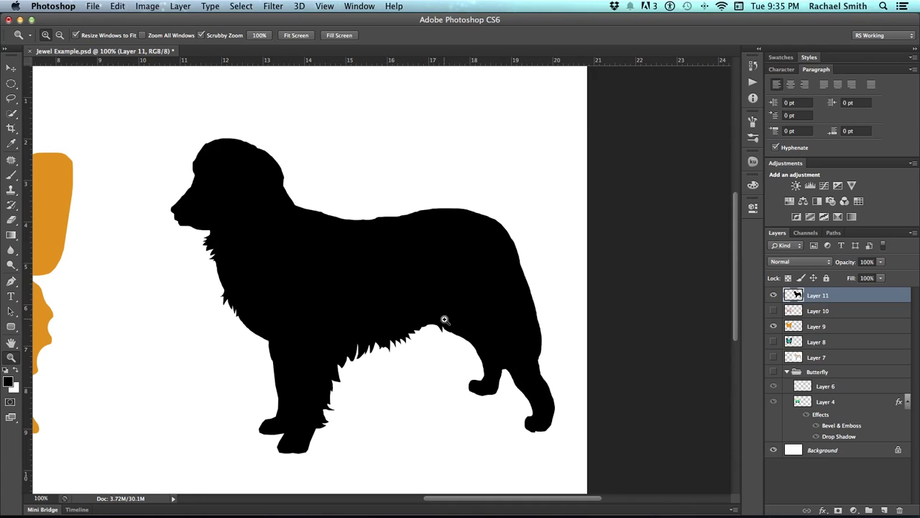
{"action": "left_click", "coordinate": [229, 225]}
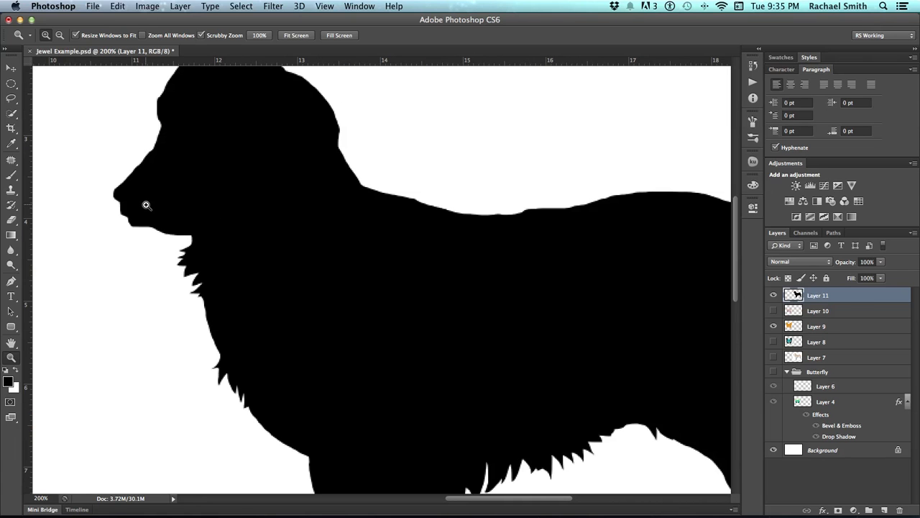
{"action": "key", "text": "l"}
{"action": "left_click_drag", "start_coordinate": [124, 182], "coordinate": [127, 206]}
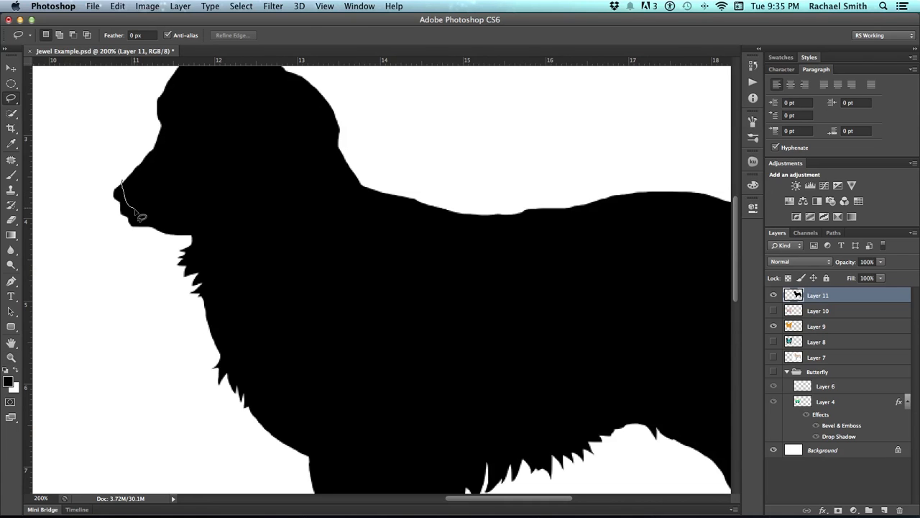
{"action": "mouse_move", "coordinate": [150, 245]}
{"action": "left_mouse_down"}
{"action": "mouse_move", "coordinate": [92, 195]}
{"action": "mouse_move", "coordinate": [98, 180]}
{"action": "left_mouse_up"}
{"action": "left_click", "coordinate": [341, 297], "text": "alt"}
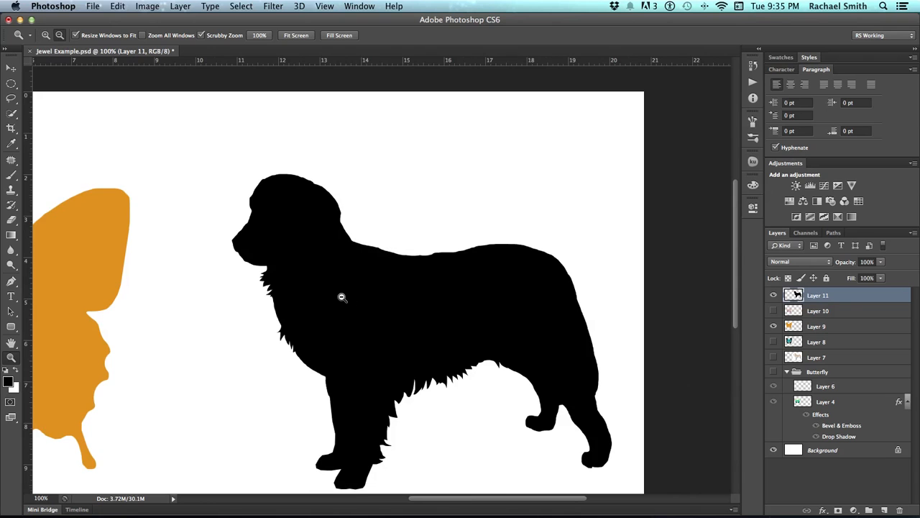
{"action": "left_click_drag", "start_coordinate": [421, 332], "coordinate": [406, 311]}
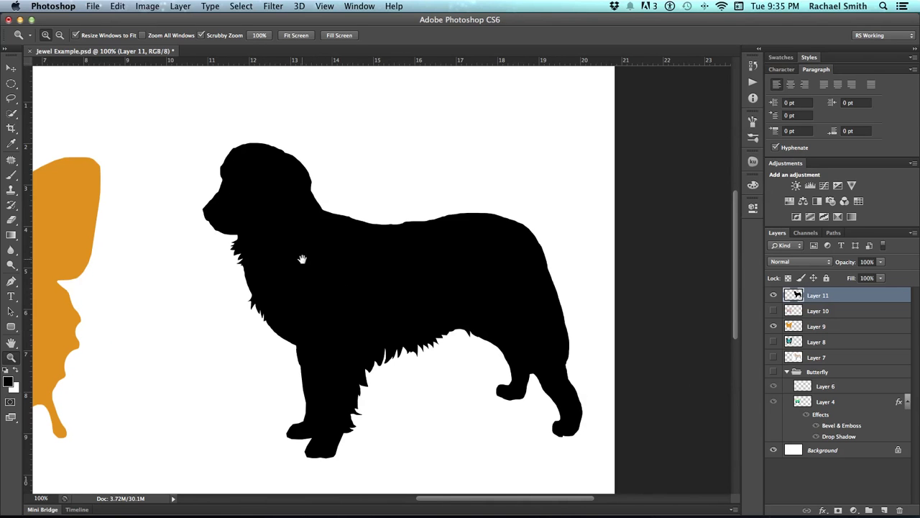
Move the dog silhouette toward the butterfly to free space behind its hindquarters for a tail
{"action": "left_click_drag", "start_coordinate": [302, 259], "coordinate": [273, 243]}
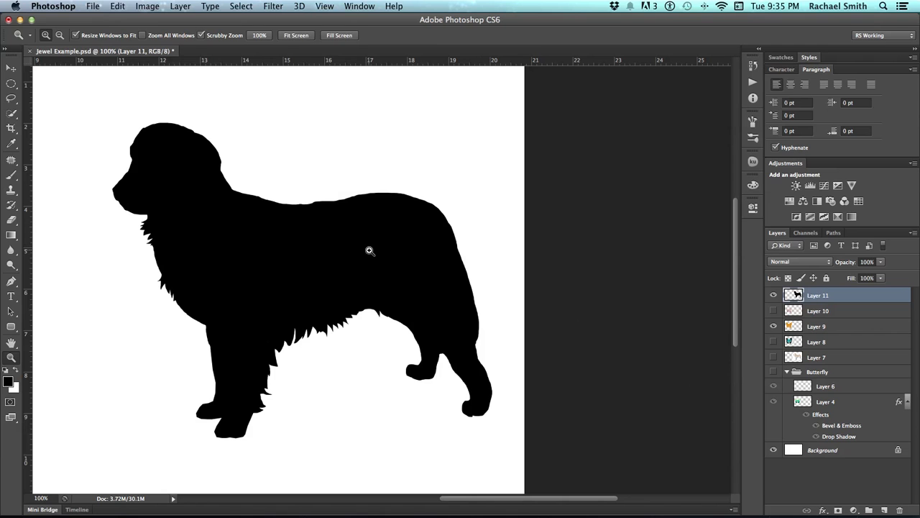
{"action": "key", "text": "v"}
{"action": "left_click_drag", "start_coordinate": [405, 262], "coordinate": [322, 267]}
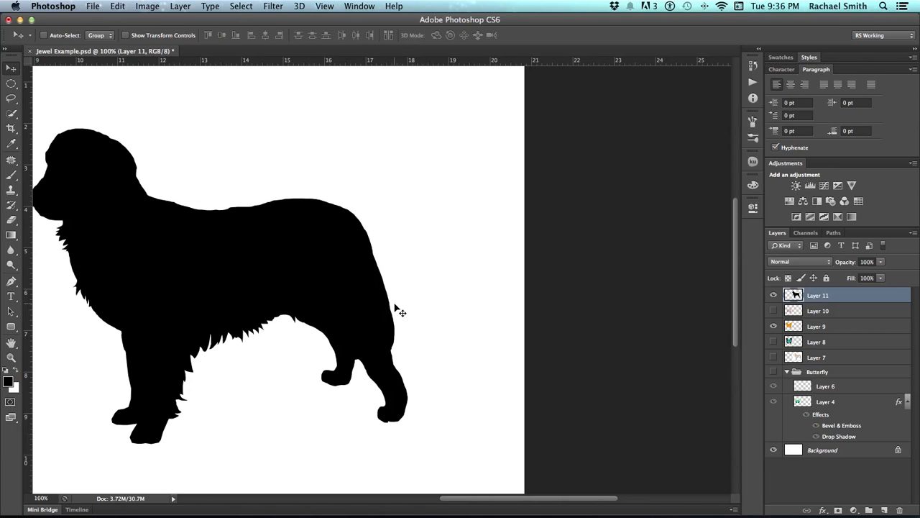
Switch to Google Chrome and run a Google image search for "golden retriever tail" in a new tab
{"action": "key", "text": "super+Tab"}
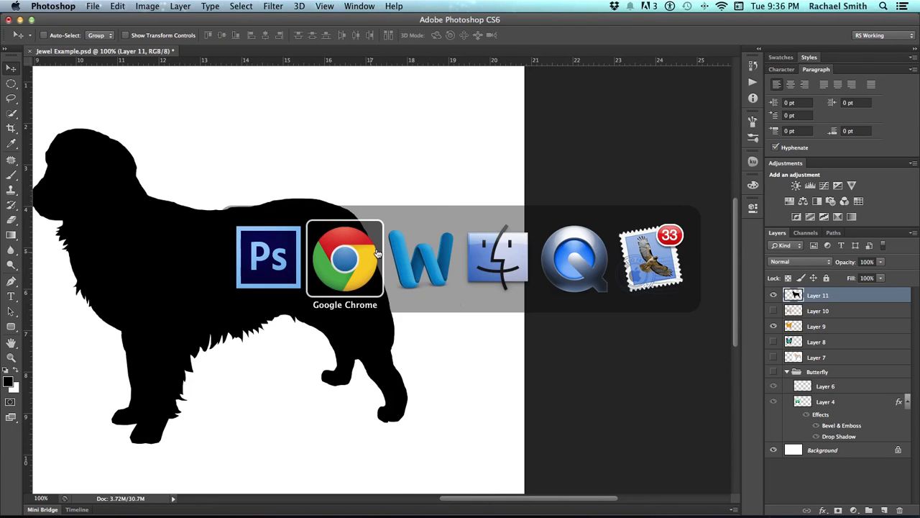
{"action": "key", "text": "super+t"}
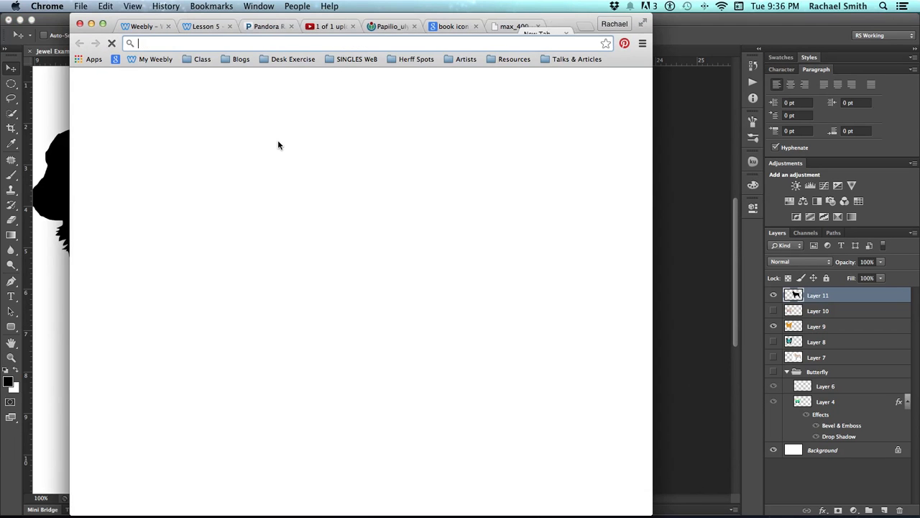
{"action": "type", "text": "golden r"}
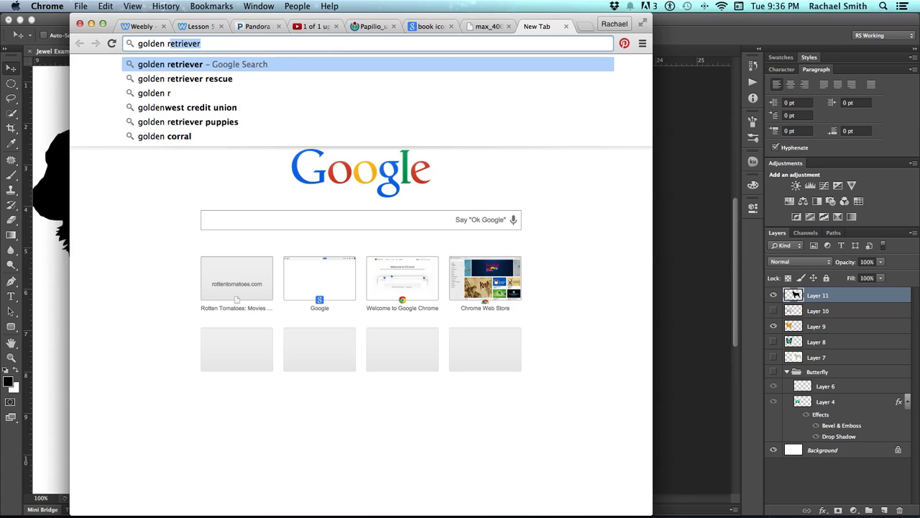
{"action": "type", "text": "etriever tail"}
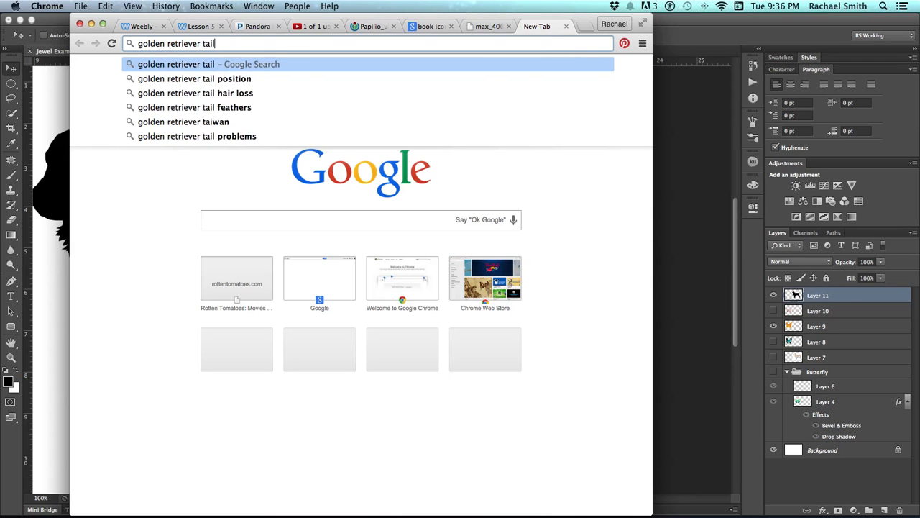
{"action": "key", "text": "Return"}
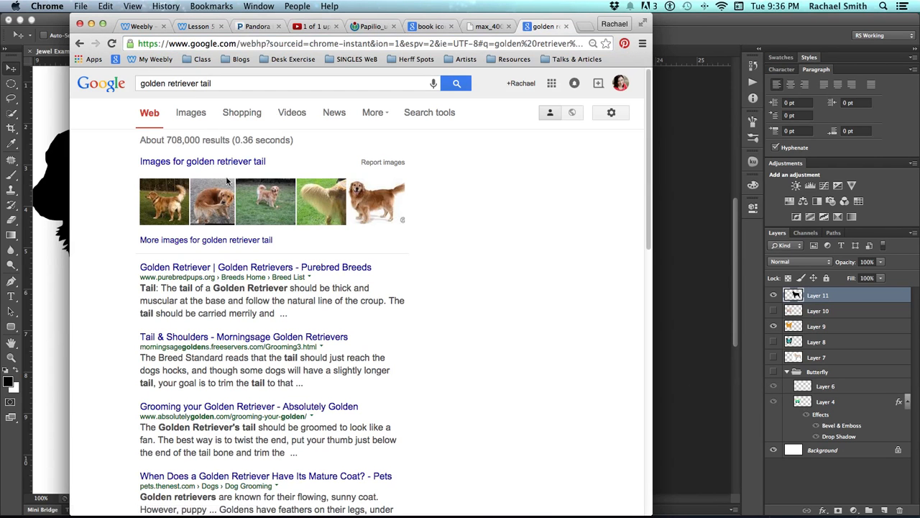
{"action": "left_click", "coordinate": [187, 119]}
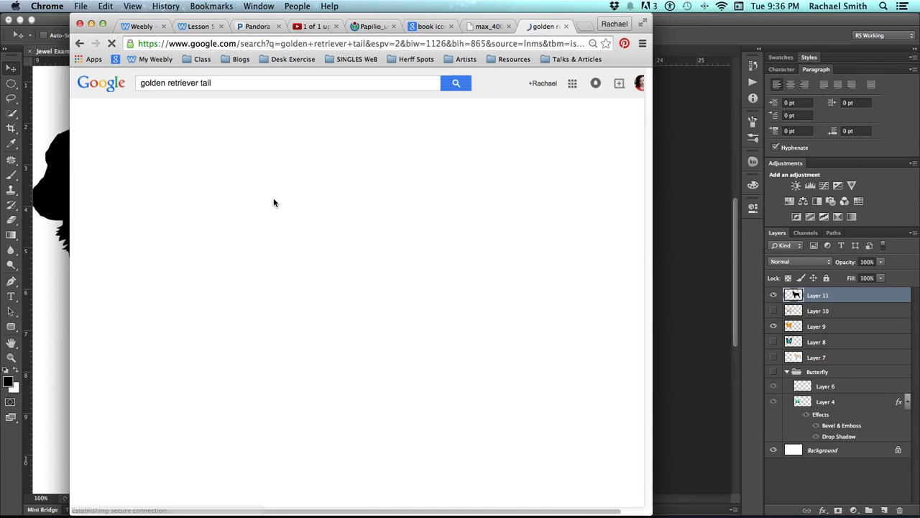
Look through the image results for a side-view golden retriever whose tail suits the silhouette
{"action": "scroll", "coordinate": [299, 270], "scroll_direction": "down", "scroll_amount": 5}
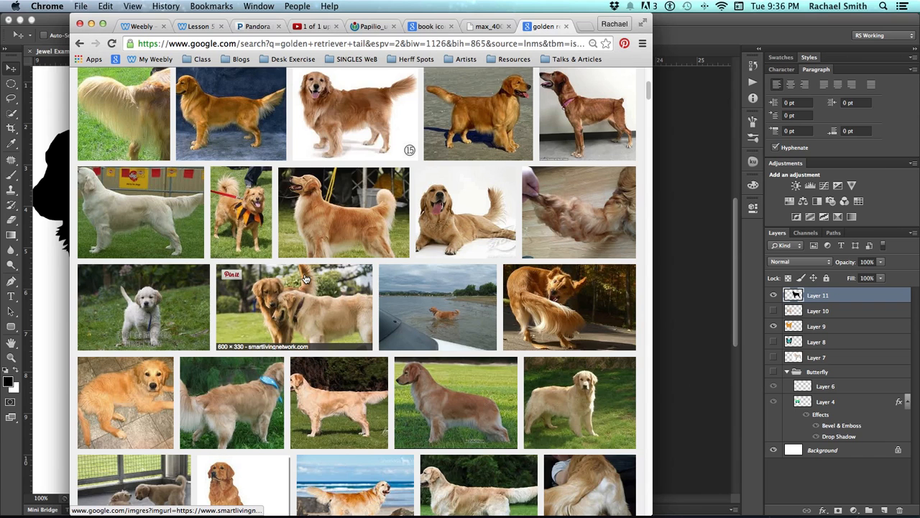
{"action": "scroll", "coordinate": [304, 278], "scroll_direction": "down", "scroll_amount": 2}
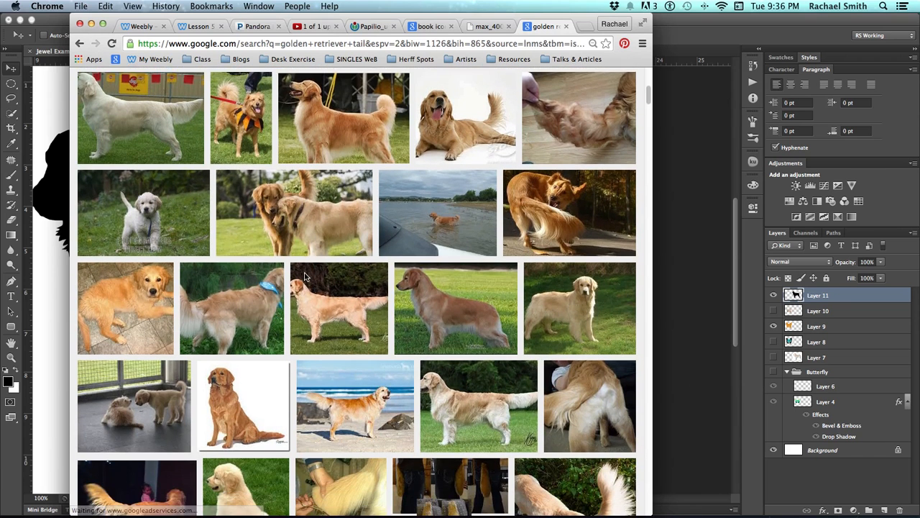
{"action": "scroll", "coordinate": [305, 277], "scroll_direction": "down", "scroll_amount": 1}
{"action": "scroll", "coordinate": [368, 327], "scroll_direction": "down", "scroll_amount": 4}
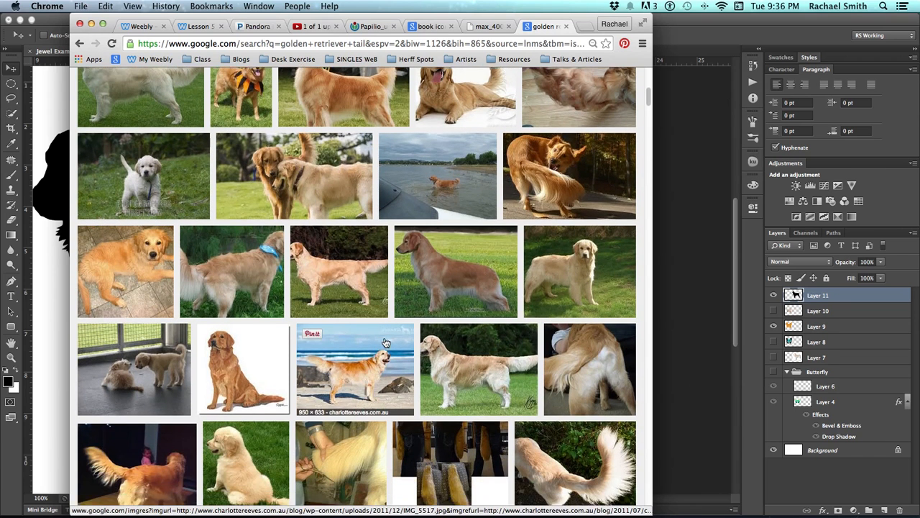
{"action": "scroll", "coordinate": [385, 343], "scroll_direction": "down", "scroll_amount": 3}
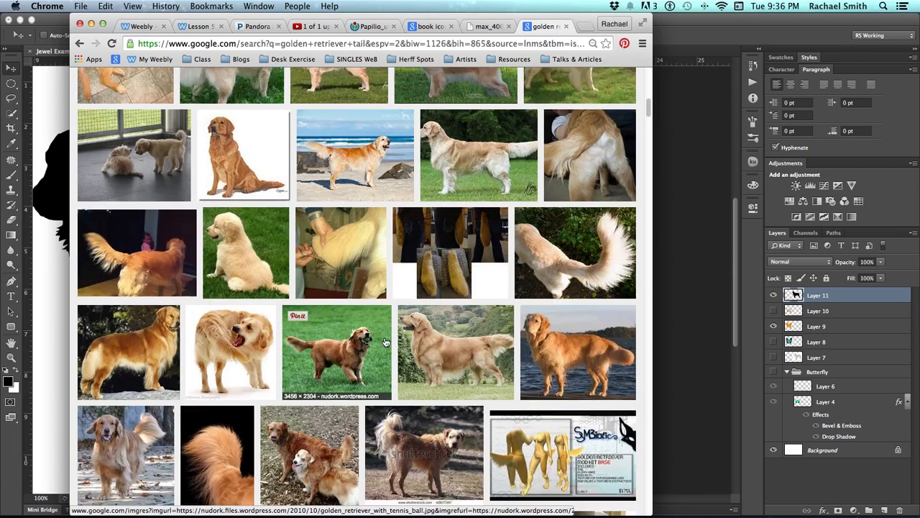
{"action": "scroll", "coordinate": [384, 340], "scroll_direction": "down", "scroll_amount": 5}
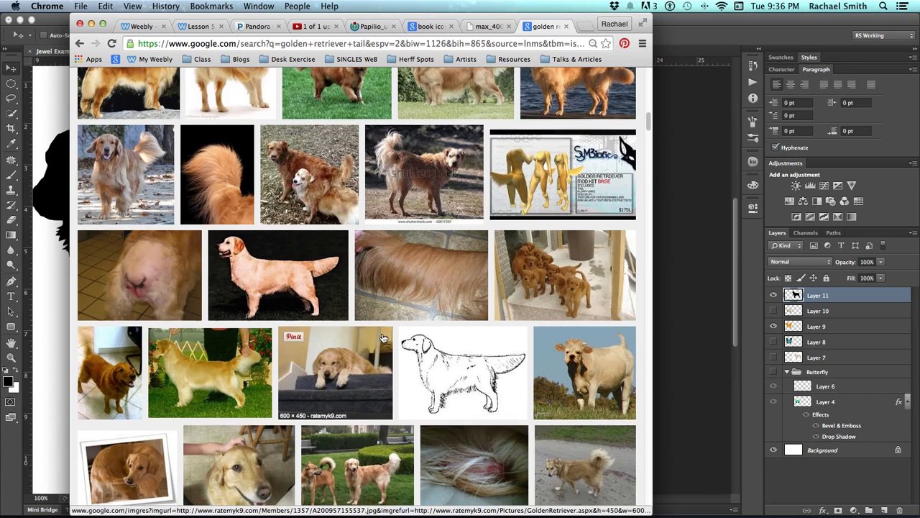
{"action": "scroll", "coordinate": [384, 337], "scroll_direction": "down", "scroll_amount": 5}
{"action": "scroll", "coordinate": [383, 336], "scroll_direction": "down", "scroll_amount": 2}
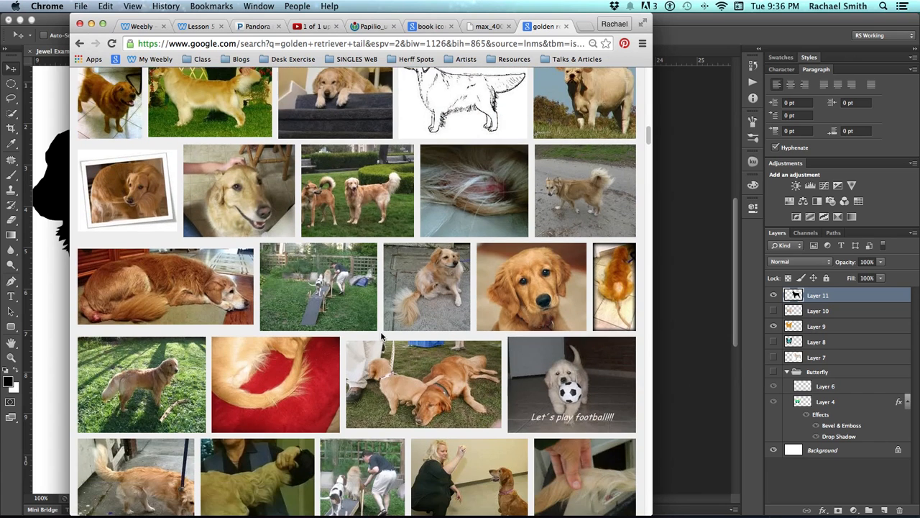
{"action": "scroll", "coordinate": [382, 337], "scroll_direction": "down", "scroll_amount": 3}
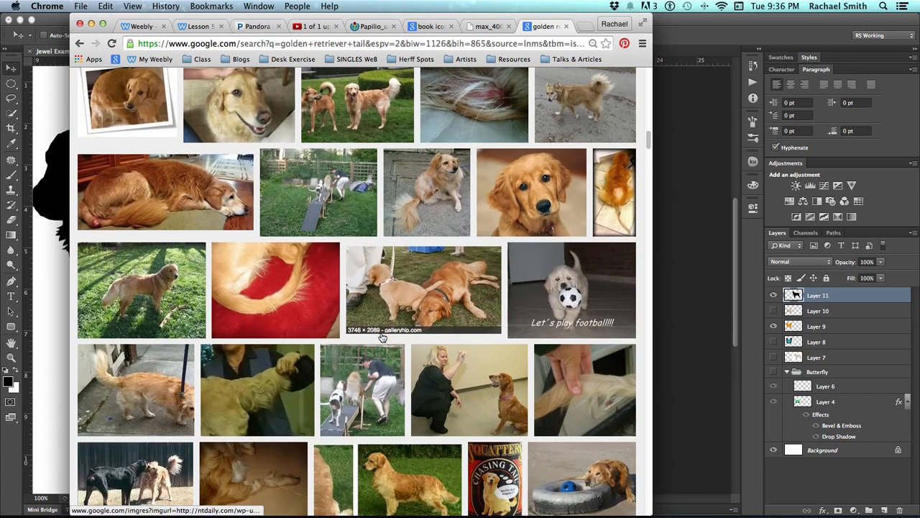
{"action": "scroll", "coordinate": [351, 337], "scroll_direction": "down", "scroll_amount": 2}
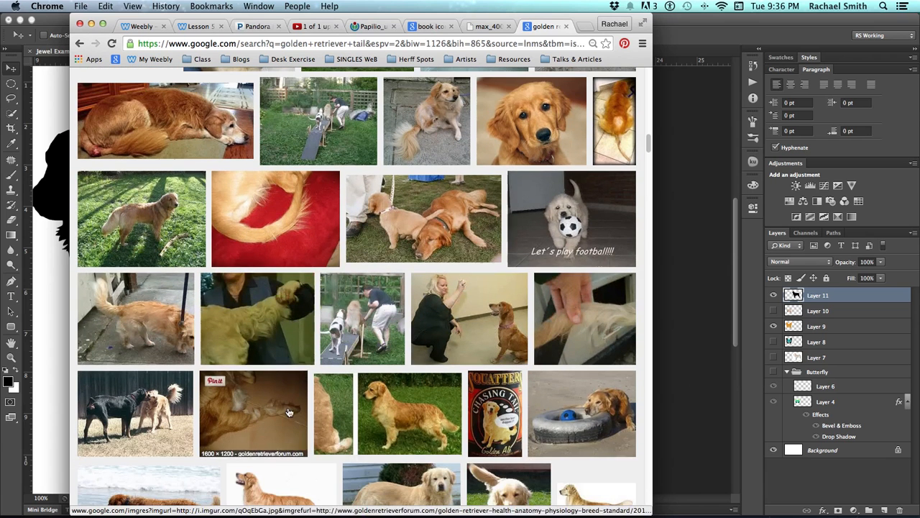
{"action": "scroll", "coordinate": [405, 429], "scroll_direction": "down", "scroll_amount": 1}
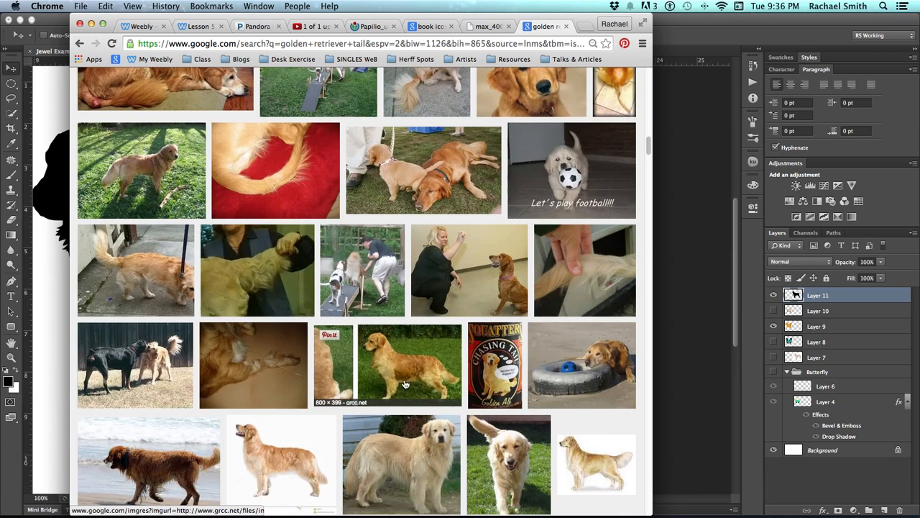
Open the grcc.net golden retriever photo at full size, copy it, and paste it over the dog silhouette in Photoshop
{"action": "left_click", "coordinate": [404, 389]}
{"action": "left_click", "coordinate": [476, 287]}
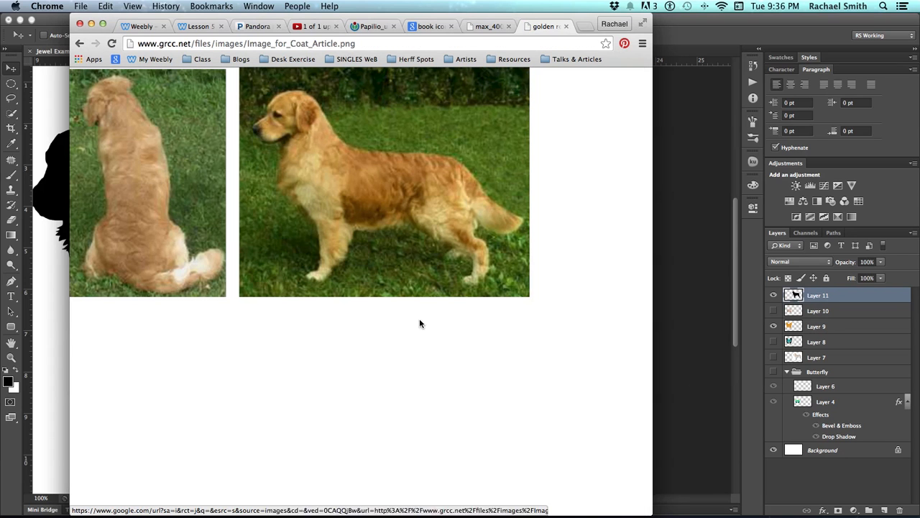
{"action": "right_click", "coordinate": [368, 173]}
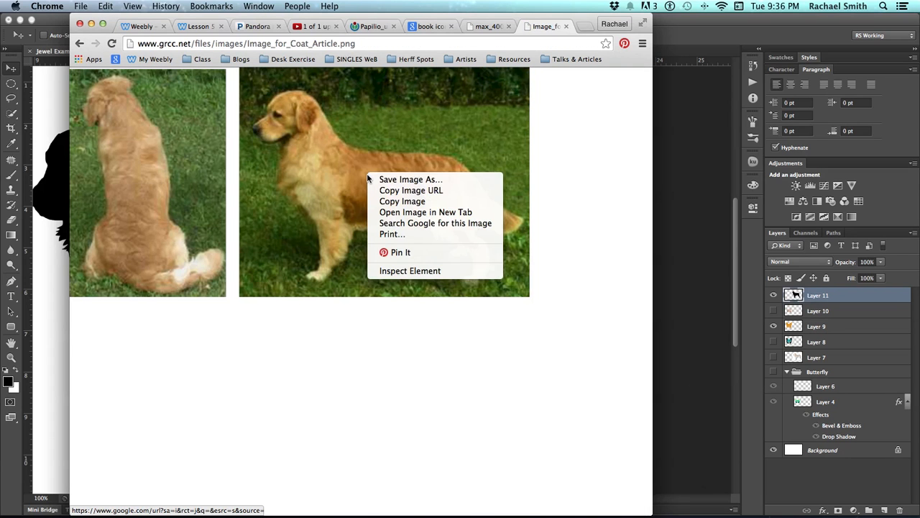
{"action": "left_click", "coordinate": [389, 204]}
{"action": "key", "text": "super+Tab"}
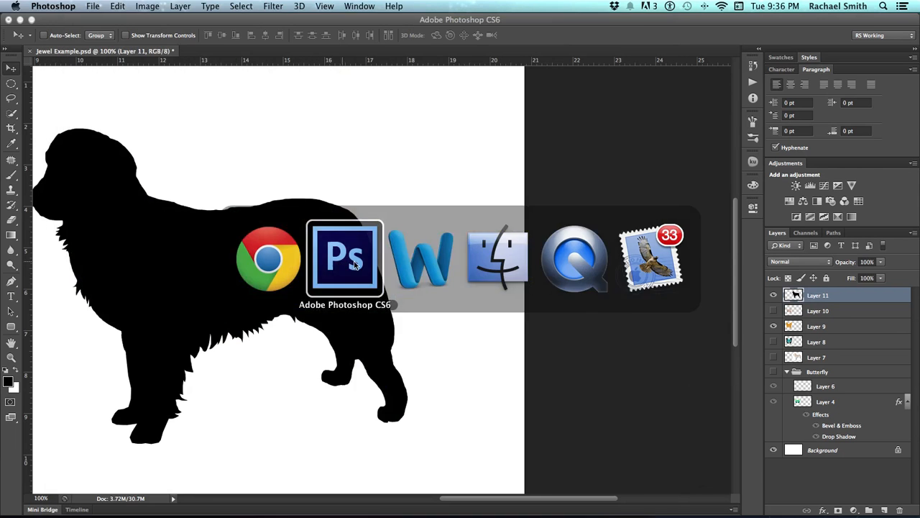
{"action": "key", "text": "super+v"}
{"action": "left_click_drag", "start_coordinate": [385, 288], "coordinate": [285, 264]}
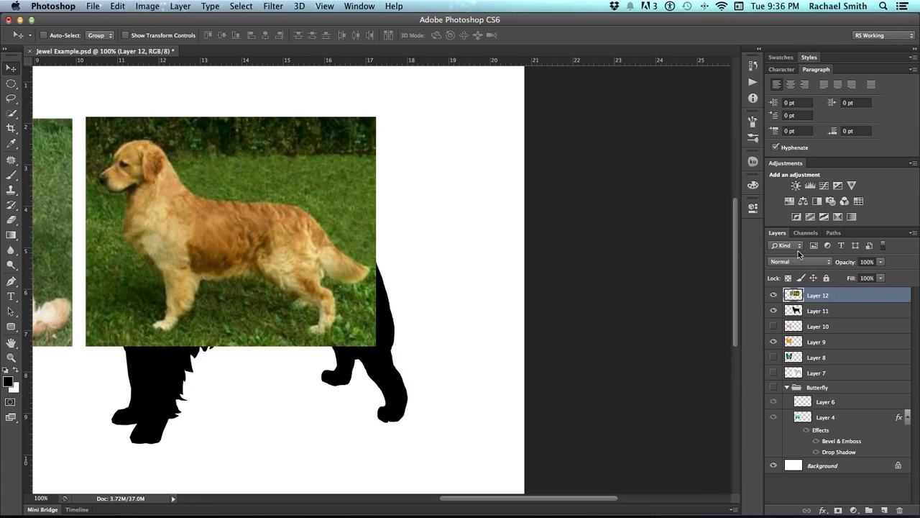
Scale the pasted dog photo to about 124% and set Layer 12's opacity to 60%
{"action": "key", "text": "super+t"}
{"action": "left_click_drag", "start_coordinate": [382, 349], "coordinate": [448, 396]}
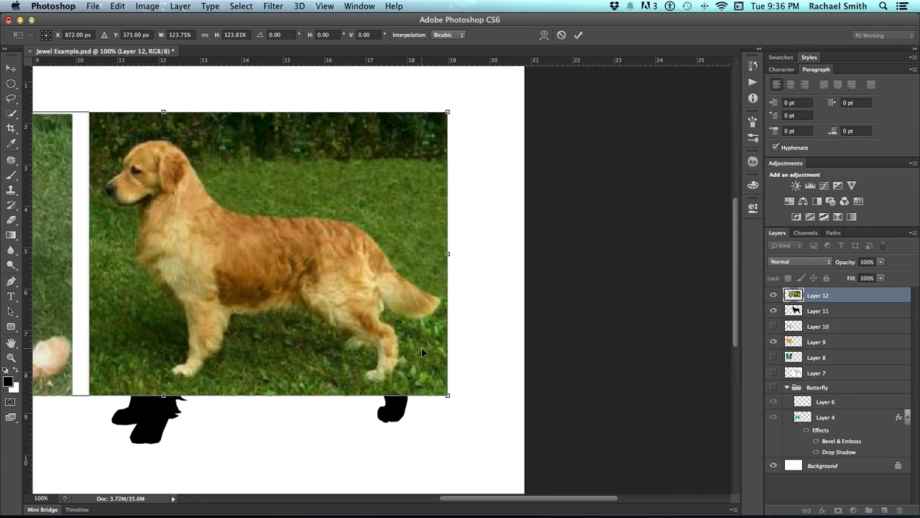
{"action": "key", "text": "Return"}
{"action": "left_click", "coordinate": [880, 262]}
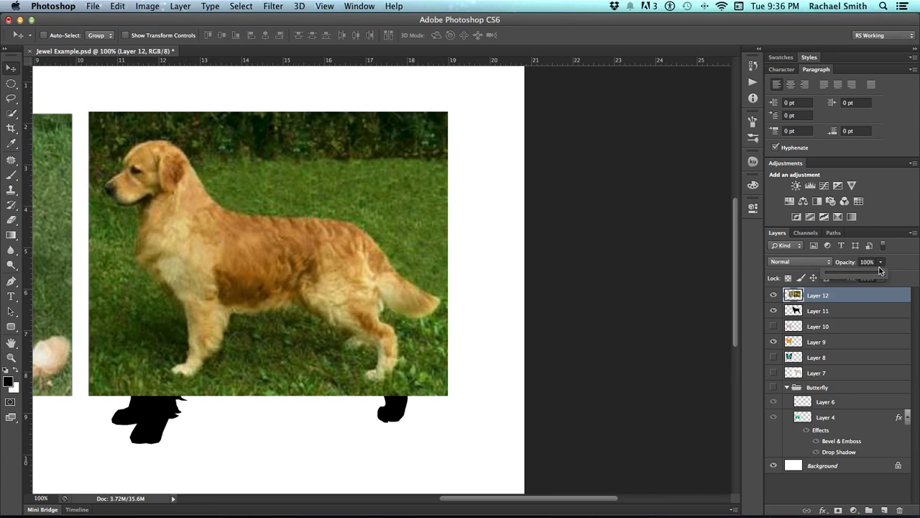
{"action": "mouse_move", "coordinate": [871, 274]}
{"action": "left_mouse_down"}
{"action": "mouse_move", "coordinate": [850, 276]}
{"action": "mouse_move", "coordinate": [860, 277]}
{"action": "left_mouse_up"}
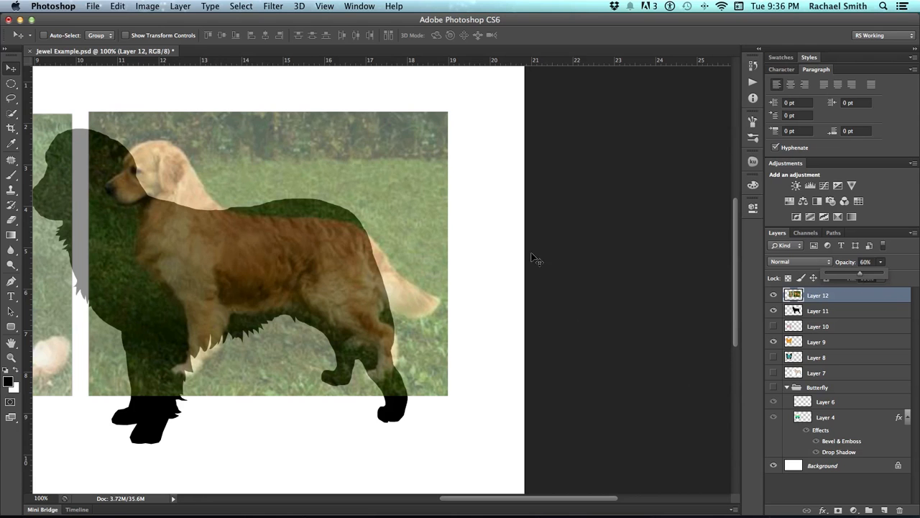
Shift and enlarge the dog photo so its tail meets the silhouette's rump, and place Layer 12 directly below Layer 11
{"action": "mouse_move", "coordinate": [397, 304]}
{"action": "left_mouse_down"}
{"action": "mouse_move", "coordinate": [397, 287]}
{"action": "mouse_move", "coordinate": [388, 289]}
{"action": "left_mouse_up"}
{"action": "key", "text": "ctrl+t"}
{"action": "left_click_drag", "start_coordinate": [437, 379], "coordinate": [411, 365]}
{"action": "key", "text": "Return"}
{"action": "left_click_drag", "start_coordinate": [824, 305], "coordinate": [824, 314]}
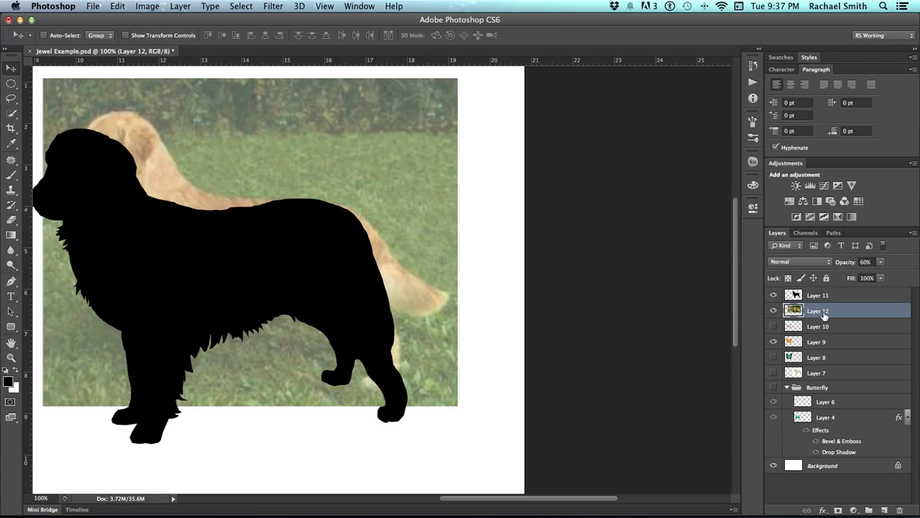
On Layer 11, trace the photo's tail with a ragged underside using the Lasso, fill it with black and deselect
{"action": "left_click", "coordinate": [805, 301]}
{"action": "key", "text": "l"}
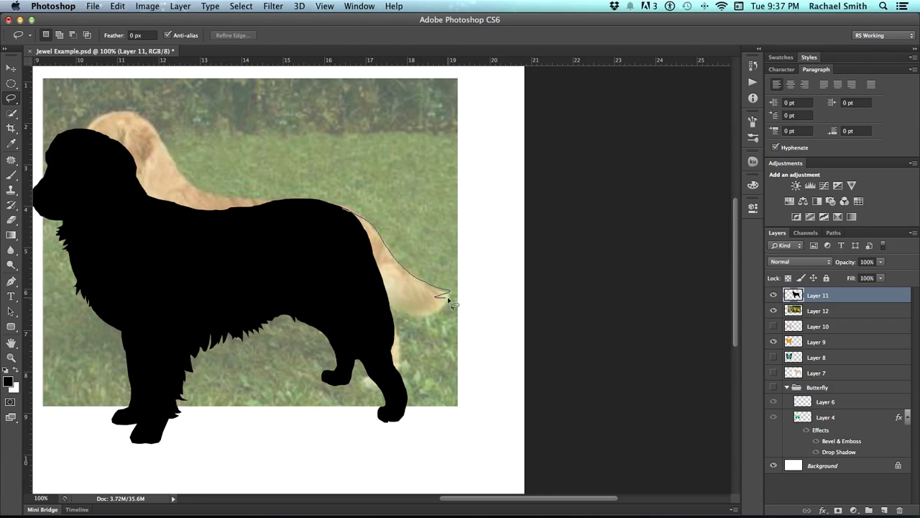
{"action": "mouse_move", "coordinate": [439, 310]}
{"action": "left_mouse_down"}
{"action": "mouse_move", "coordinate": [410, 313]}
{"action": "mouse_move", "coordinate": [344, 248]}
{"action": "mouse_move", "coordinate": [340, 226]}
{"action": "left_mouse_up"}
{"action": "key", "text": "alt+BackSpace"}
{"action": "key", "text": "super+d"}
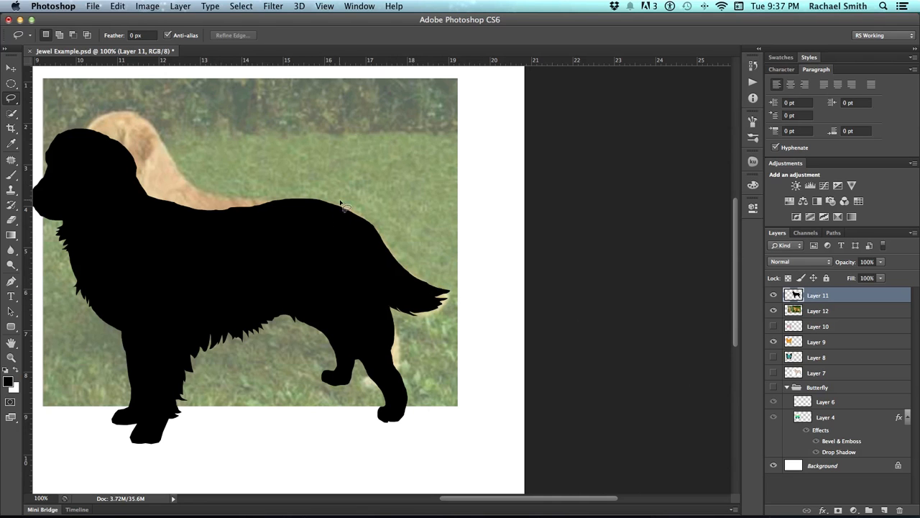
Hide Layer 12 and move the dog silhouette away from the butterfly, toward the canvas edge
{"action": "left_click_drag", "start_coordinate": [350, 331], "coordinate": [430, 355]}
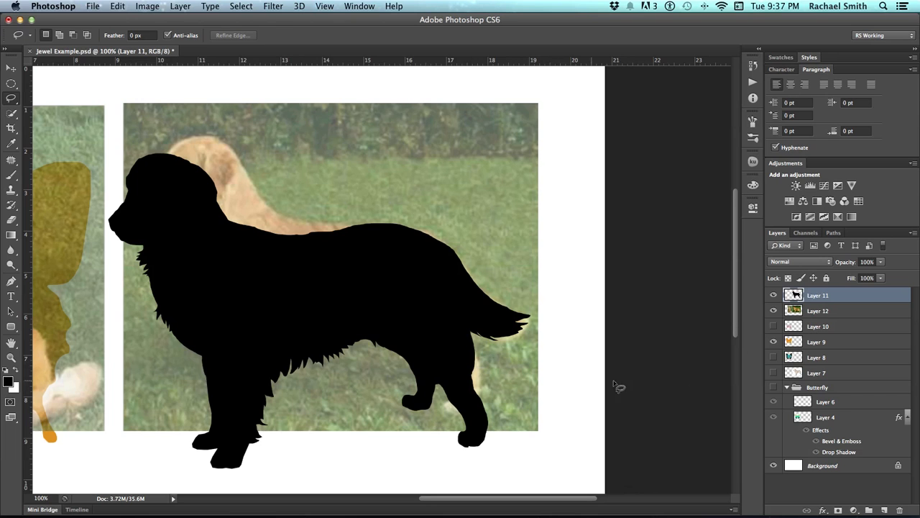
{"action": "left_click", "coordinate": [774, 310]}
{"action": "key", "text": "super+minus"}
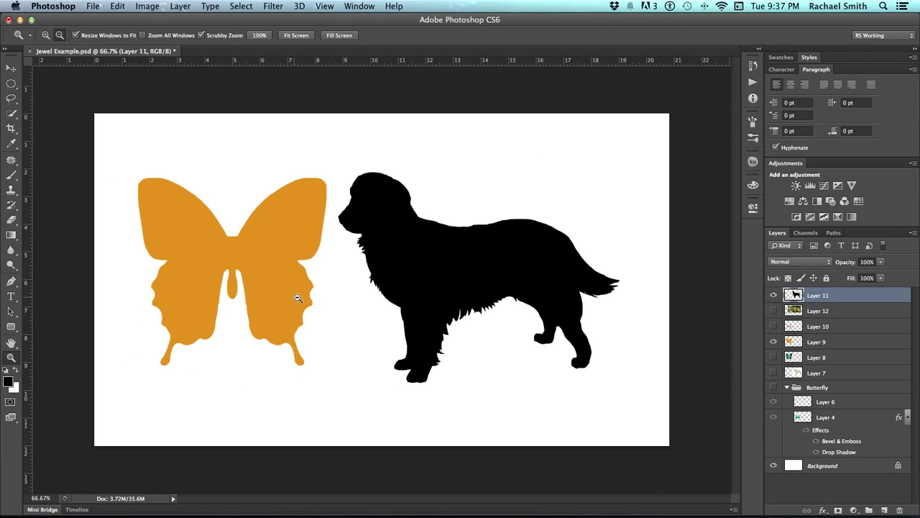
{"action": "key", "text": "v"}
{"action": "left_click_drag", "start_coordinate": [471, 289], "coordinate": [504, 283]}
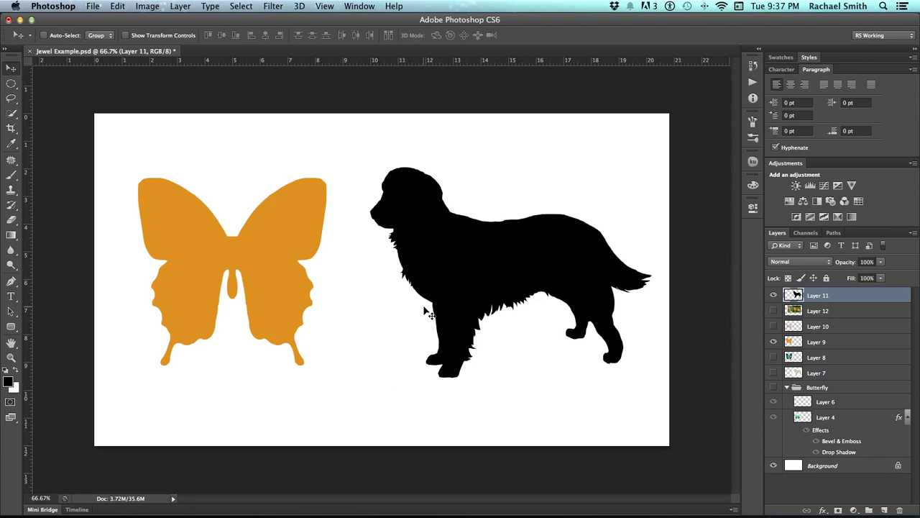